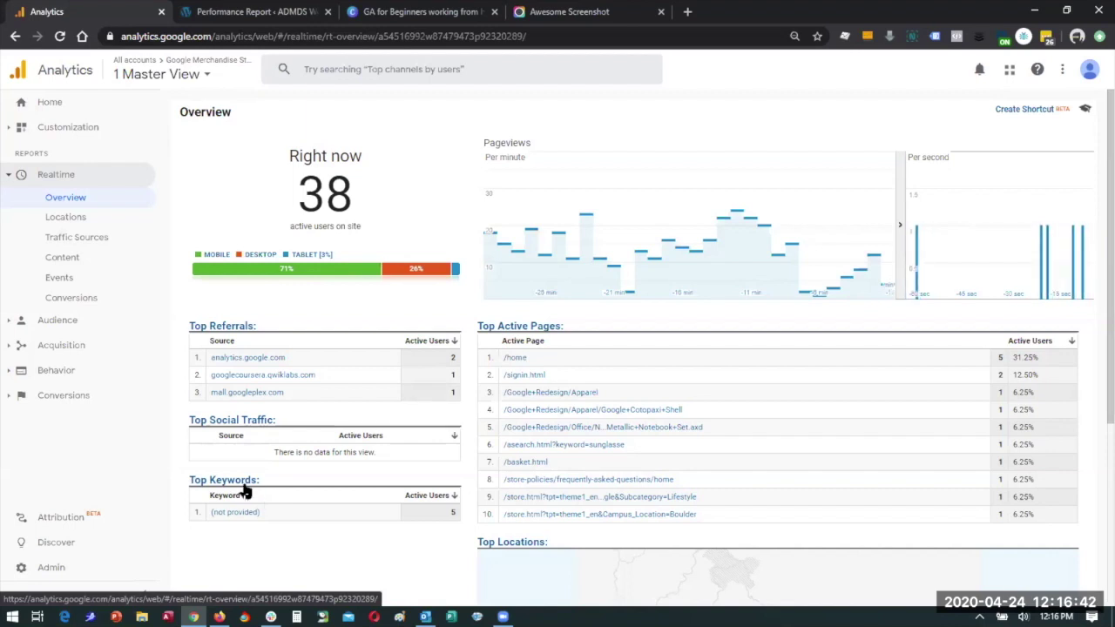
Step through the Realtime Locations, Traffic Sources, Content, Events and Conversions reports, then expand Audience
{"action": "left_click", "coordinate": [85, 224]}
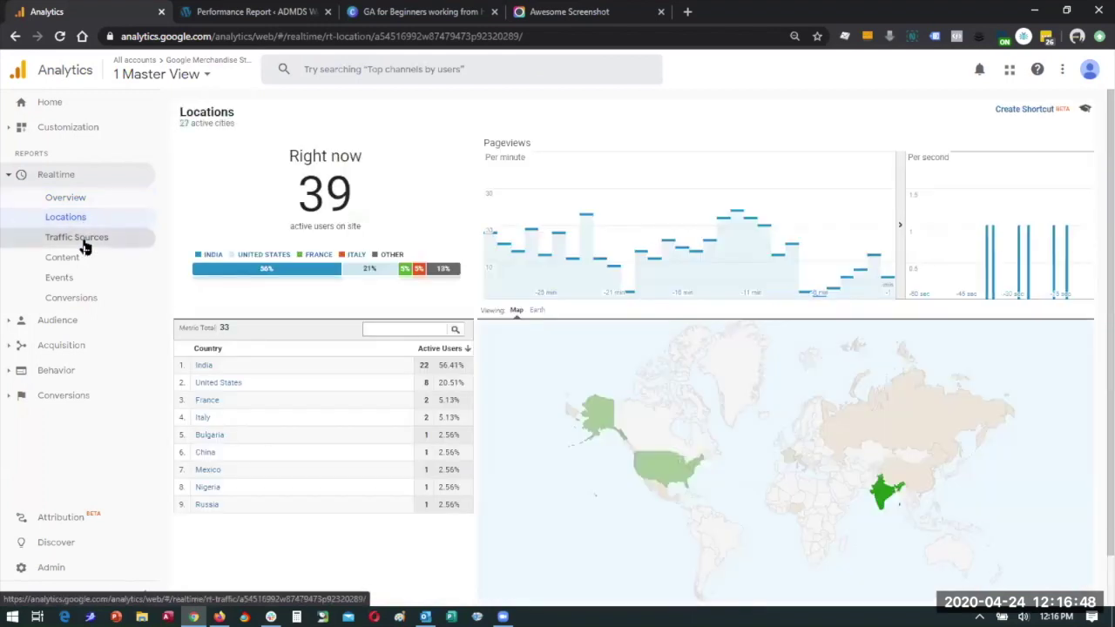
{"action": "left_click", "coordinate": [83, 244]}
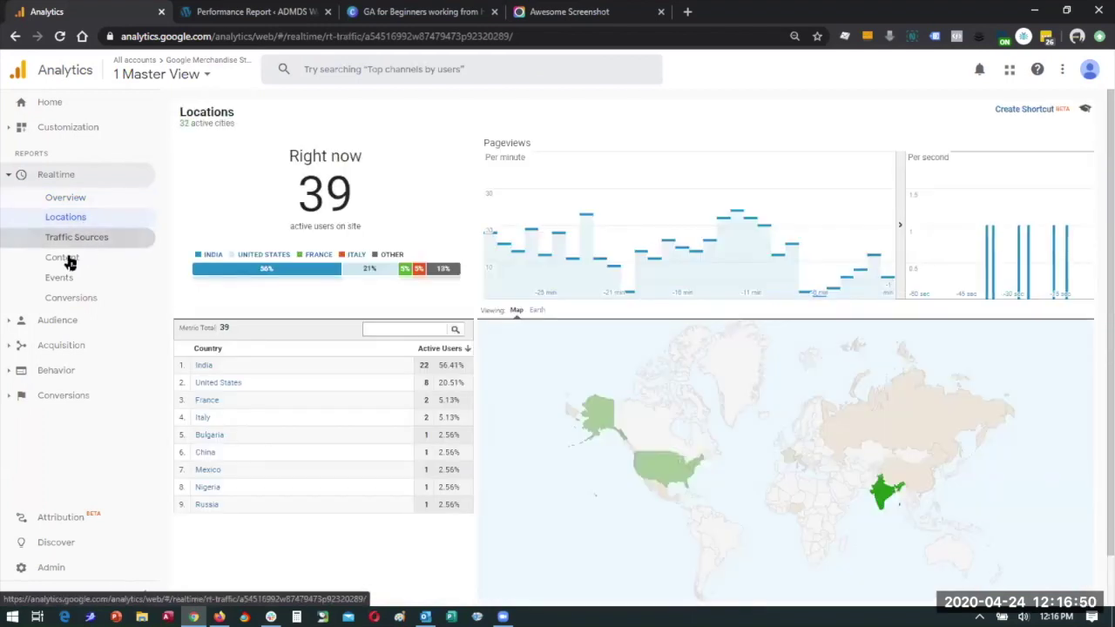
{"action": "left_click", "coordinate": [69, 260]}
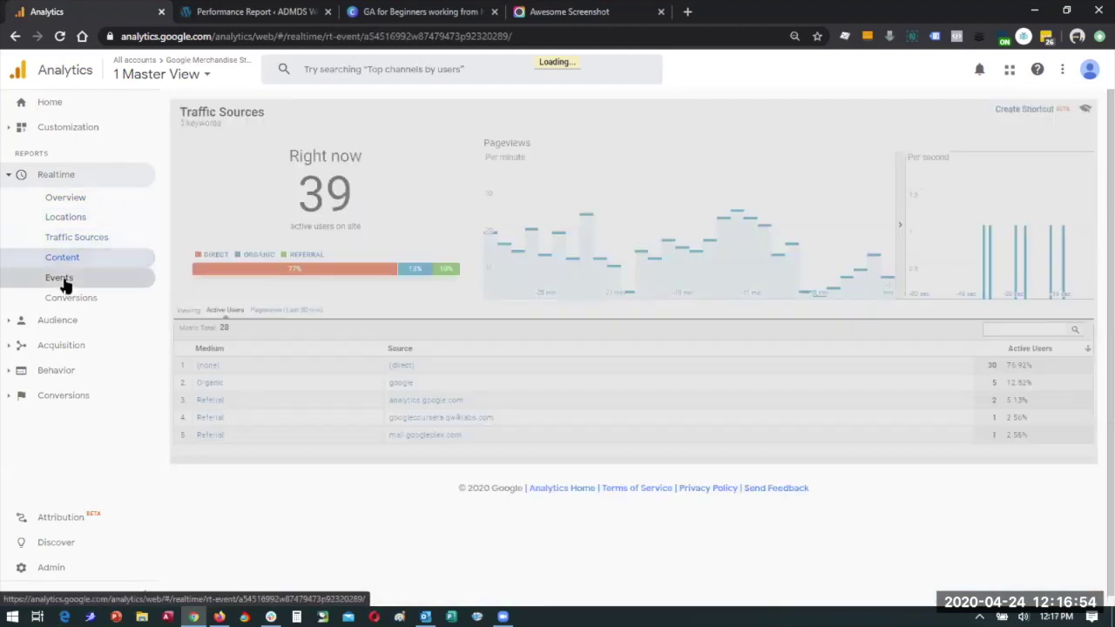
{"action": "left_click", "coordinate": [63, 285]}
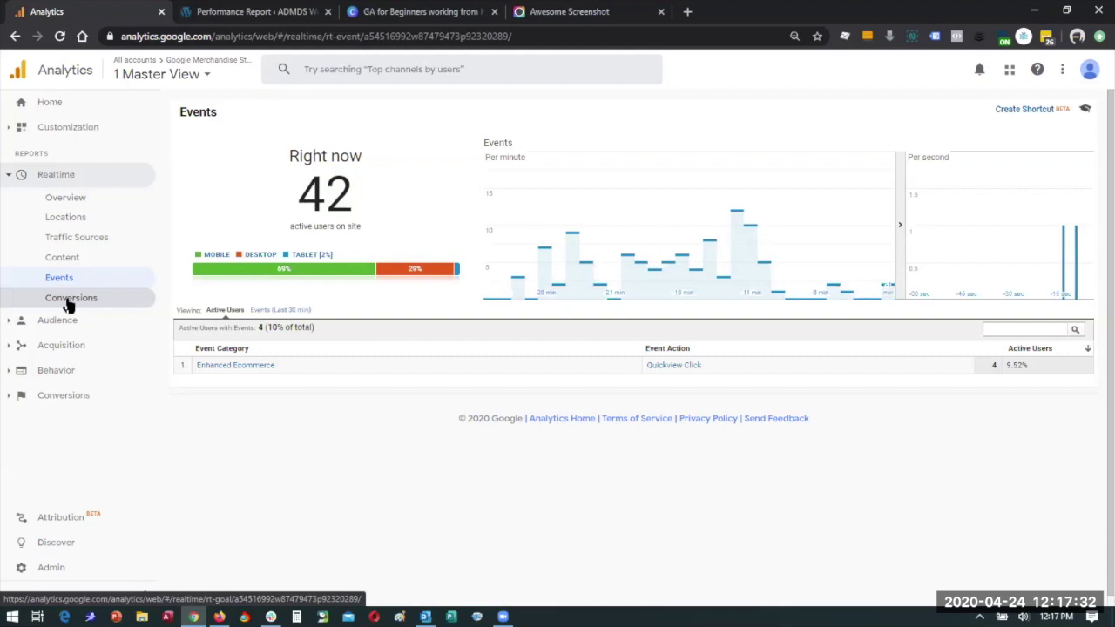
{"action": "left_click", "coordinate": [70, 304]}
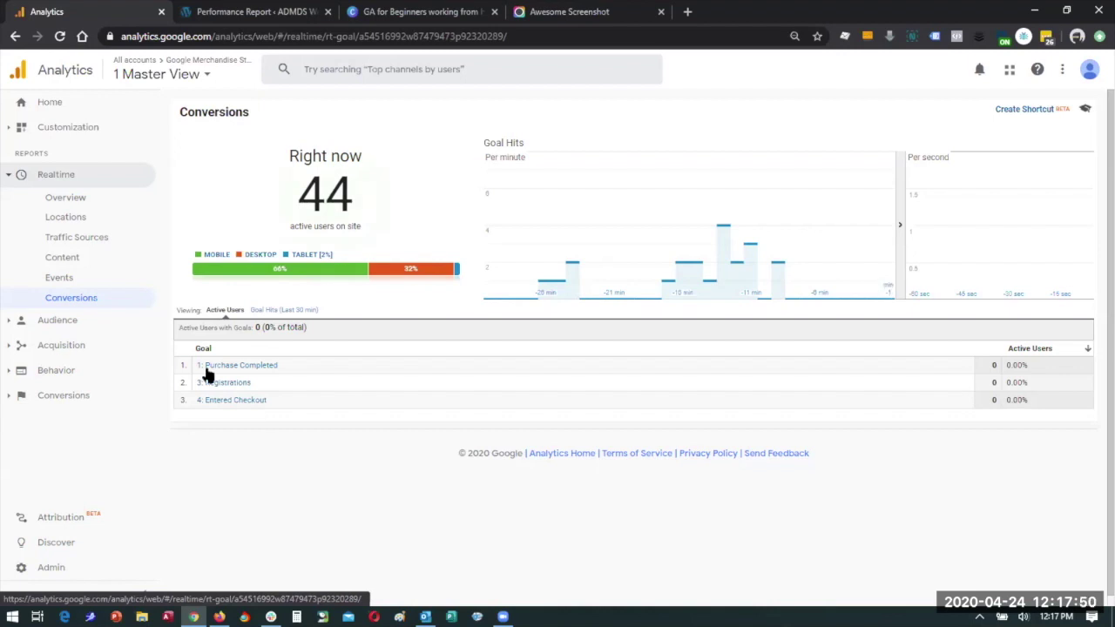
{"action": "left_click", "coordinate": [61, 321]}
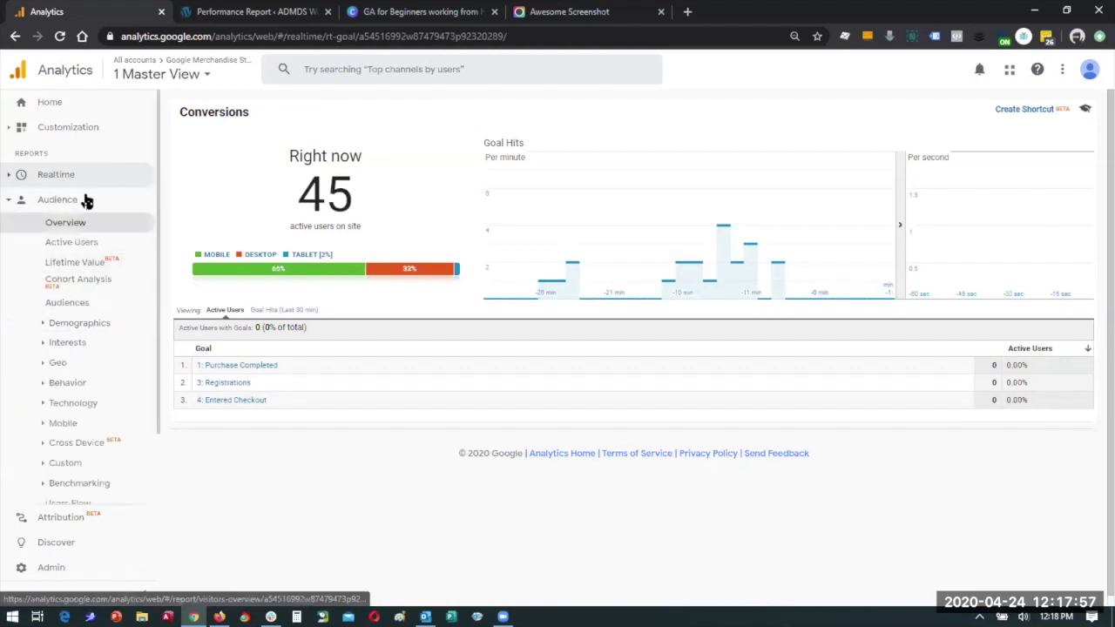
Show the Audience Overview for Apr 10–23, 2020: 22,017 users, 27,550 sessions, 49.44% bounce rate
{"action": "left_click", "coordinate": [57, 227]}
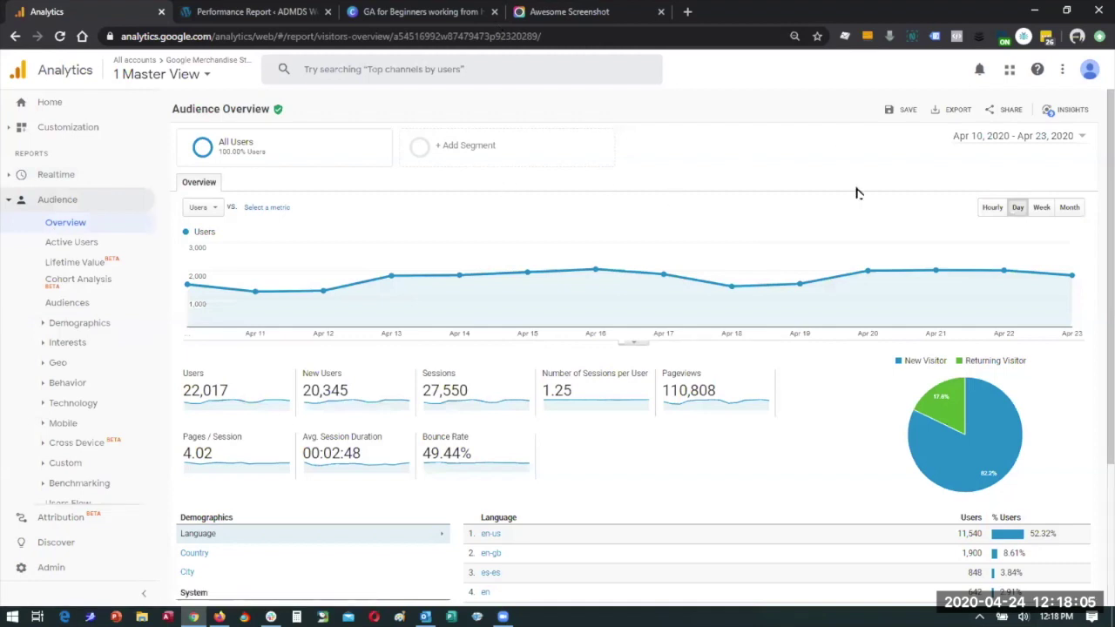
{"action": "mouse_move", "coordinate": [746, 275]}
{"action": "left_click", "coordinate": [209, 208]}
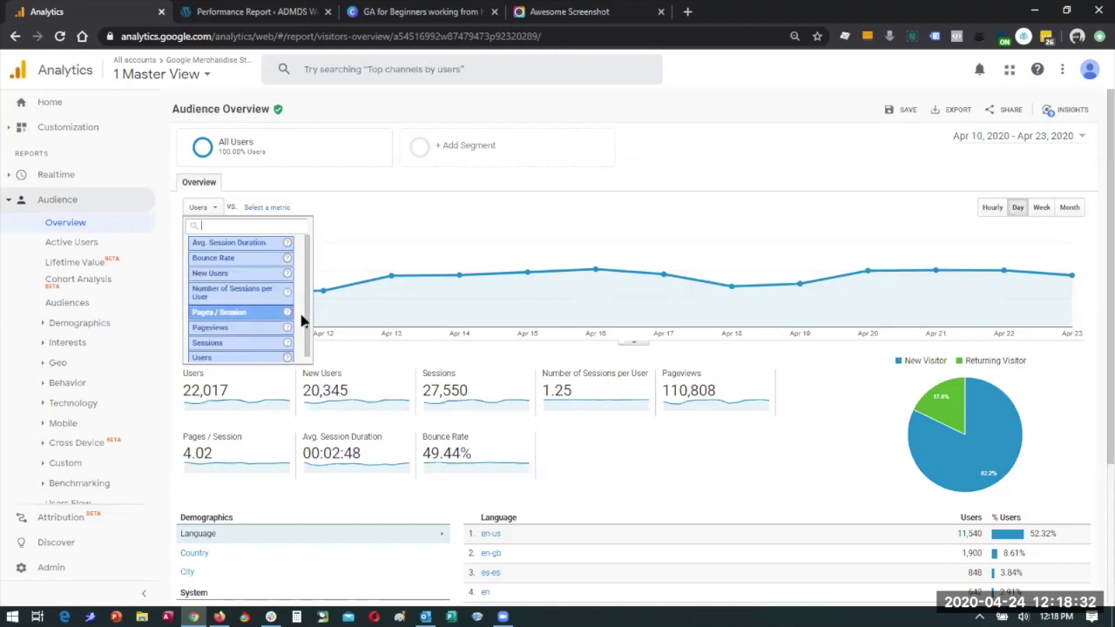
{"action": "scroll", "coordinate": [297, 309], "scroll_direction": "down", "scroll_amount": 1}
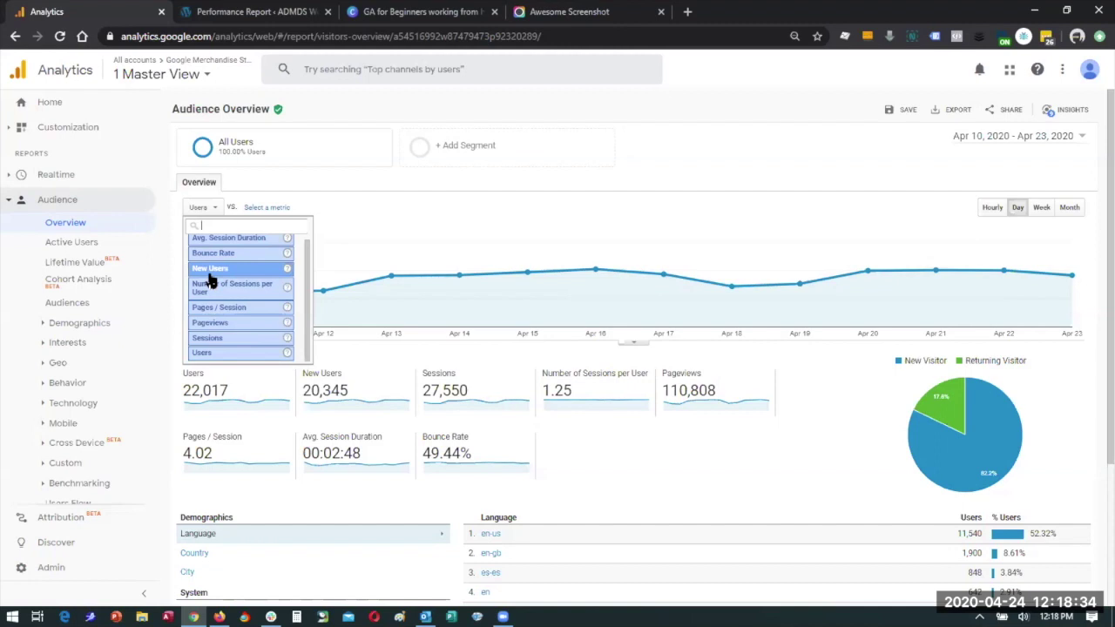
{"action": "left_click", "coordinate": [170, 335]}
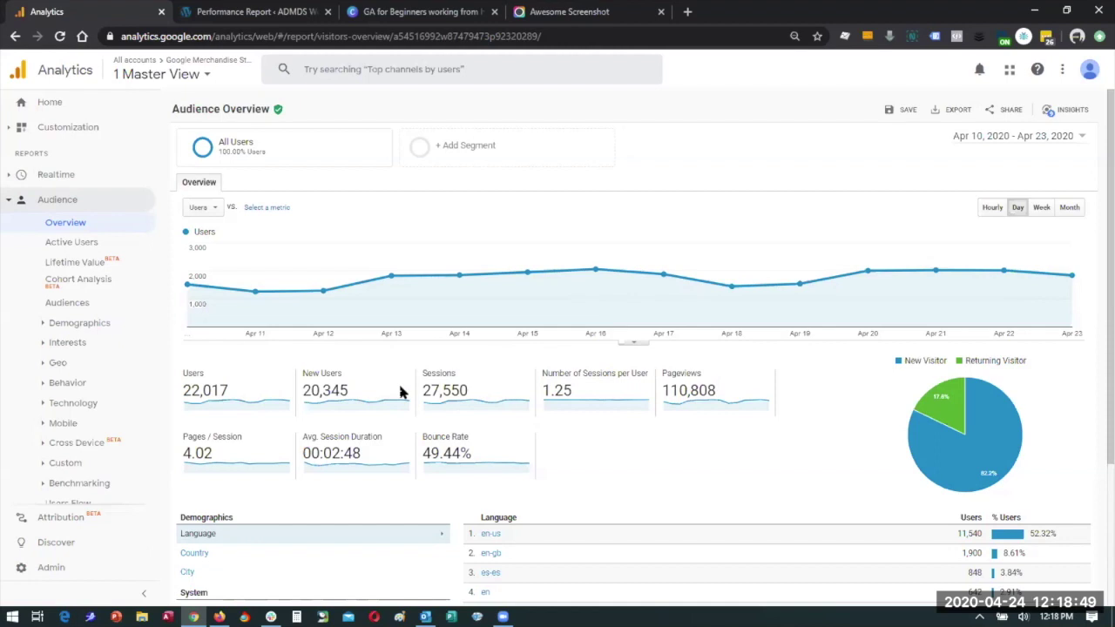
Open the Demographics Overview, showing 25-34 as the top age group and a 60/40 male-female split
{"action": "mouse_move", "coordinate": [460, 384]}
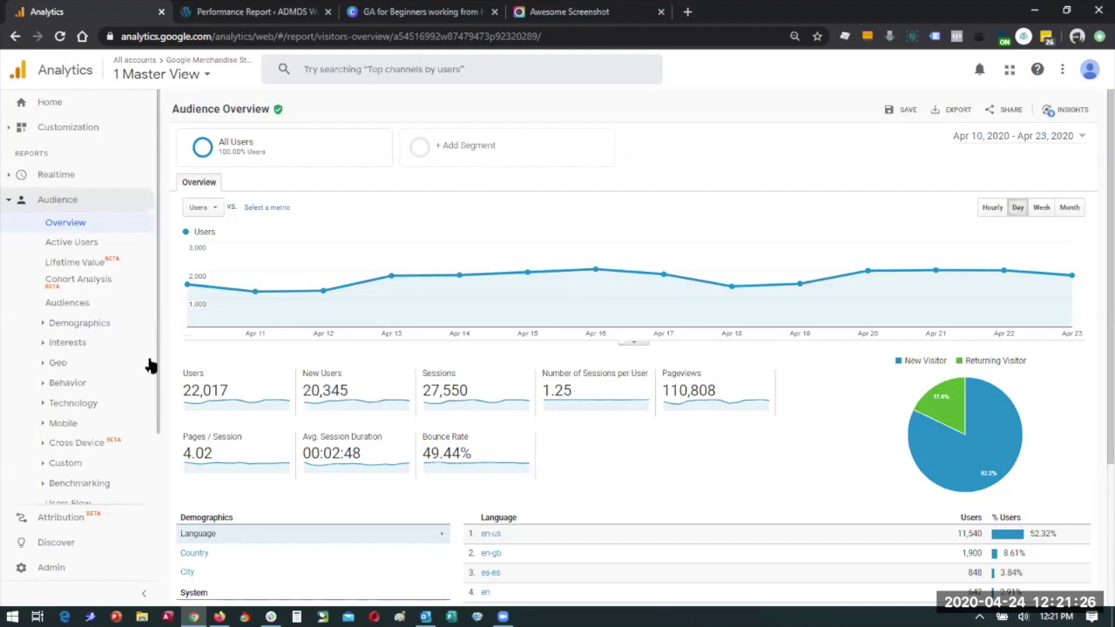
{"action": "left_click", "coordinate": [96, 328]}
{"action": "left_click", "coordinate": [59, 349]}
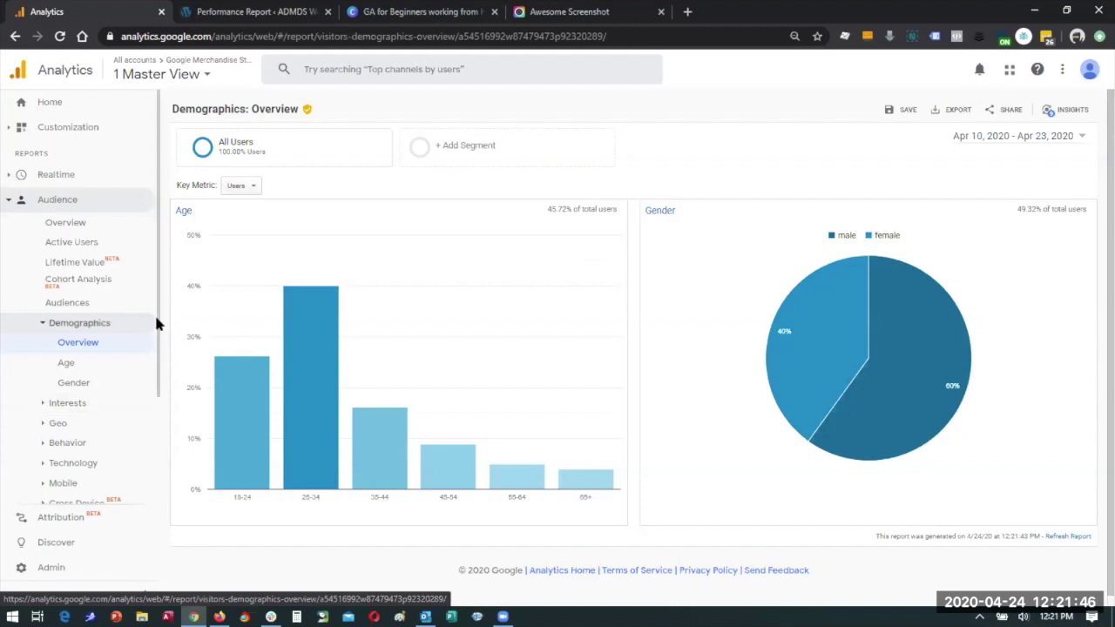
{"action": "left_click_drag", "start_coordinate": [156, 319], "coordinate": [150, 423]}
{"action": "scroll", "coordinate": [150, 420], "scroll_direction": "down", "scroll_amount": 1}
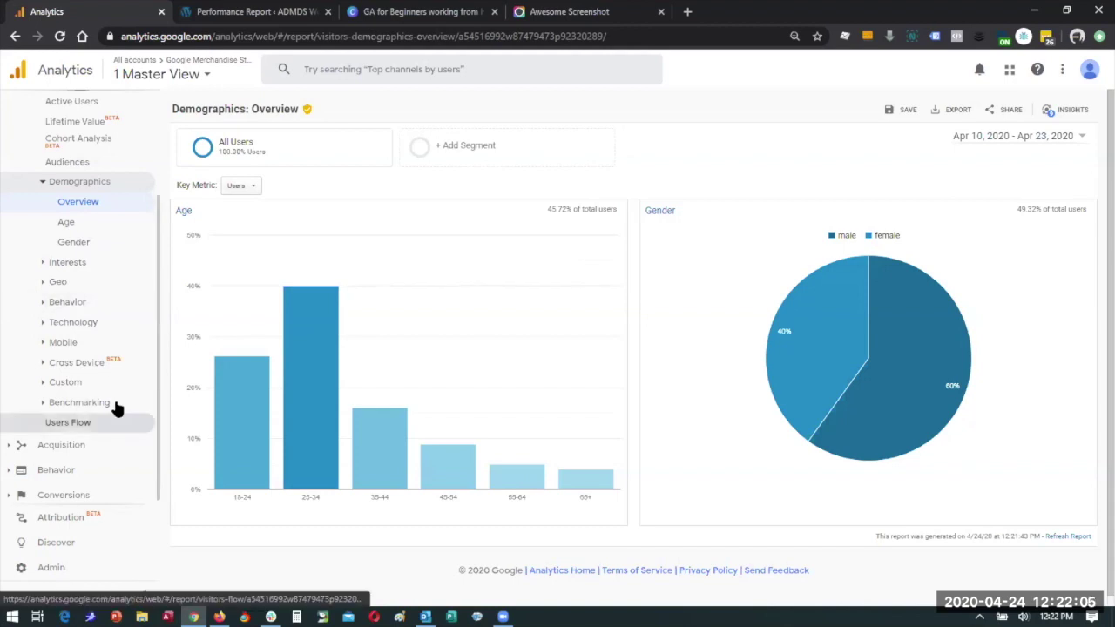
{"action": "left_click", "coordinate": [64, 284]}
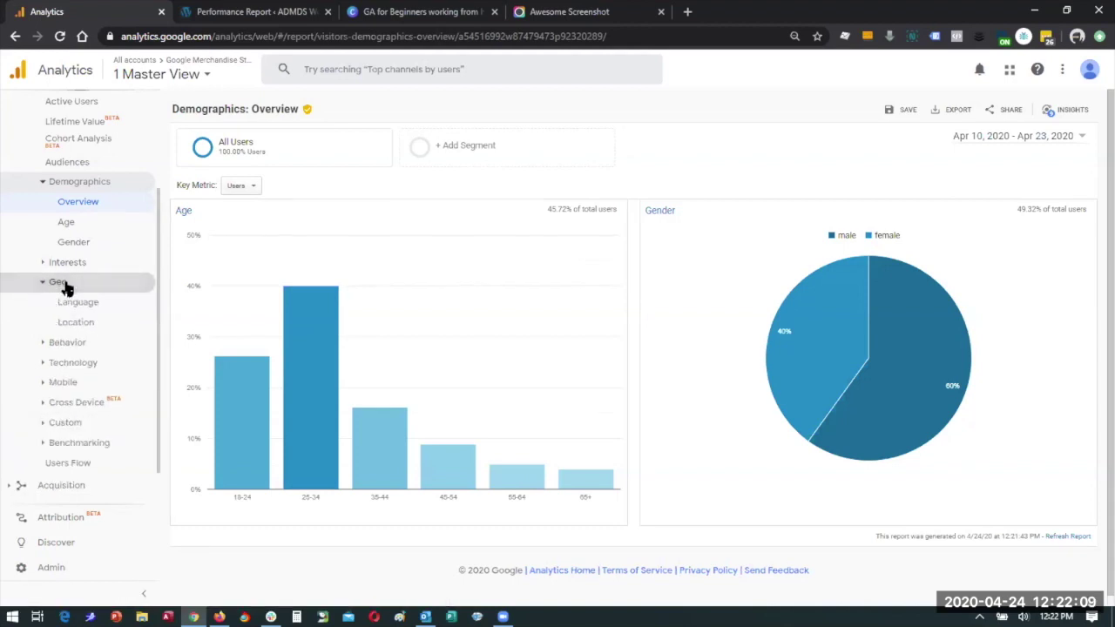
Expand Behavior, Technology and Mobile under Audience to list the Mobile Overview and Devices reports
{"action": "left_click", "coordinate": [73, 345]}
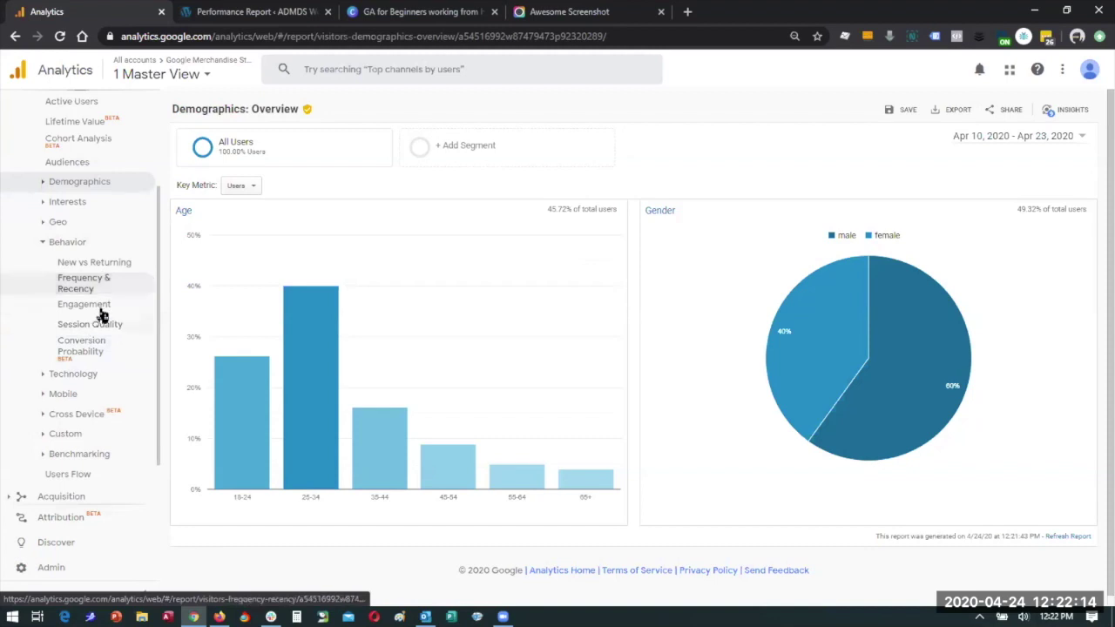
{"action": "left_click", "coordinate": [84, 376]}
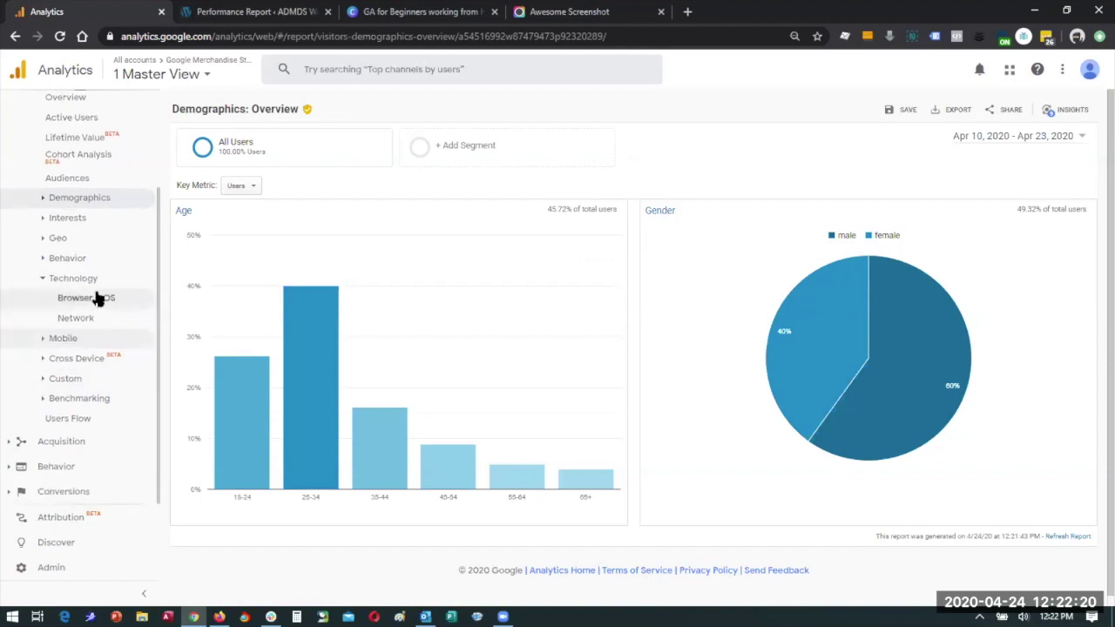
{"action": "left_click", "coordinate": [61, 341]}
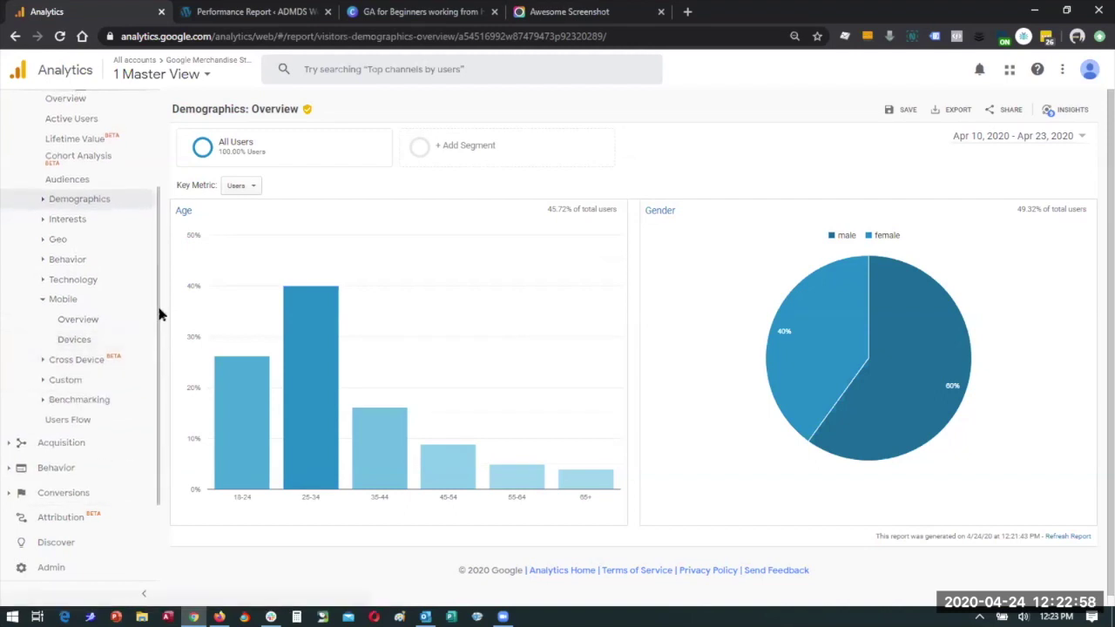
Open the Acquisition Overview, where Organic Search leads with 13,483 users ahead of Direct at 3,500
{"action": "left_click", "coordinate": [79, 442]}
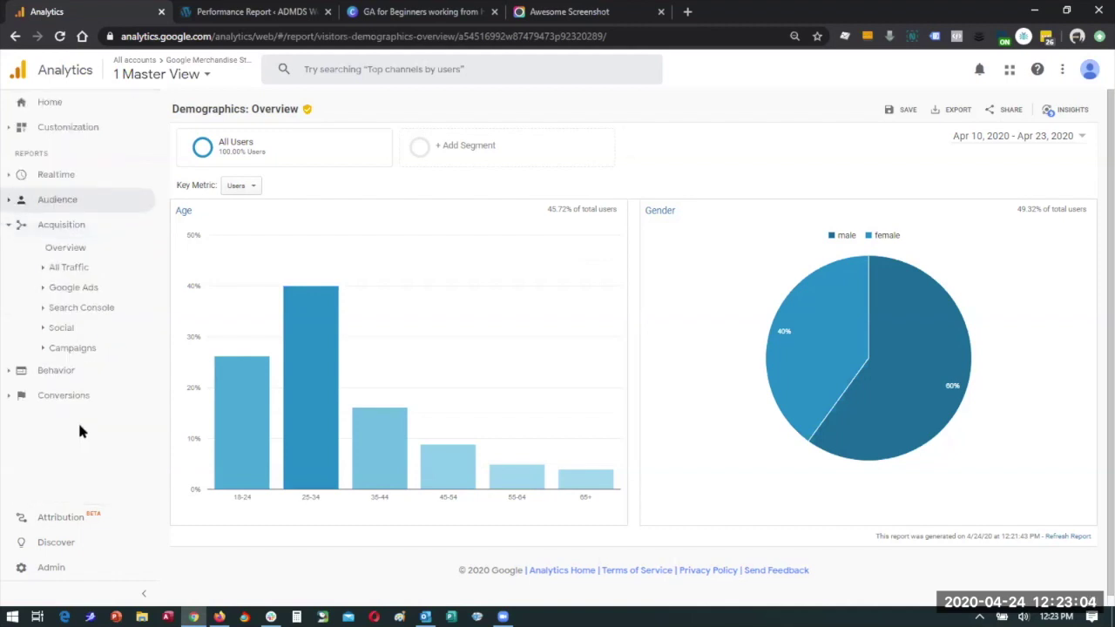
{"action": "left_click", "coordinate": [55, 204]}
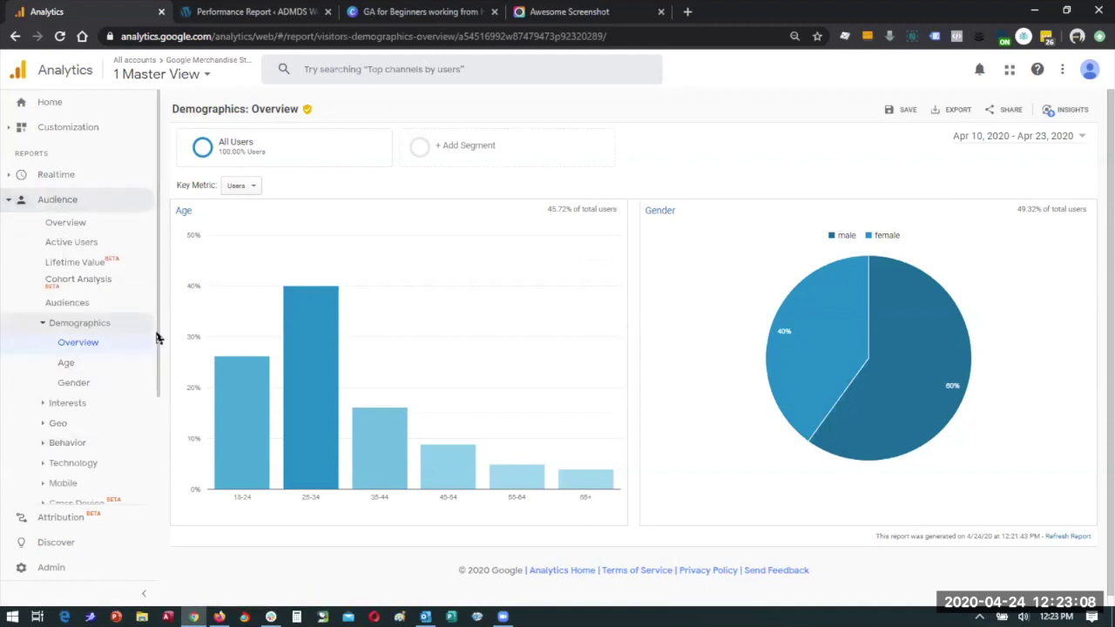
{"action": "left_click_drag", "start_coordinate": [159, 381], "coordinate": [152, 503]}
{"action": "left_click", "coordinate": [70, 445]}
{"action": "left_click", "coordinate": [65, 469]}
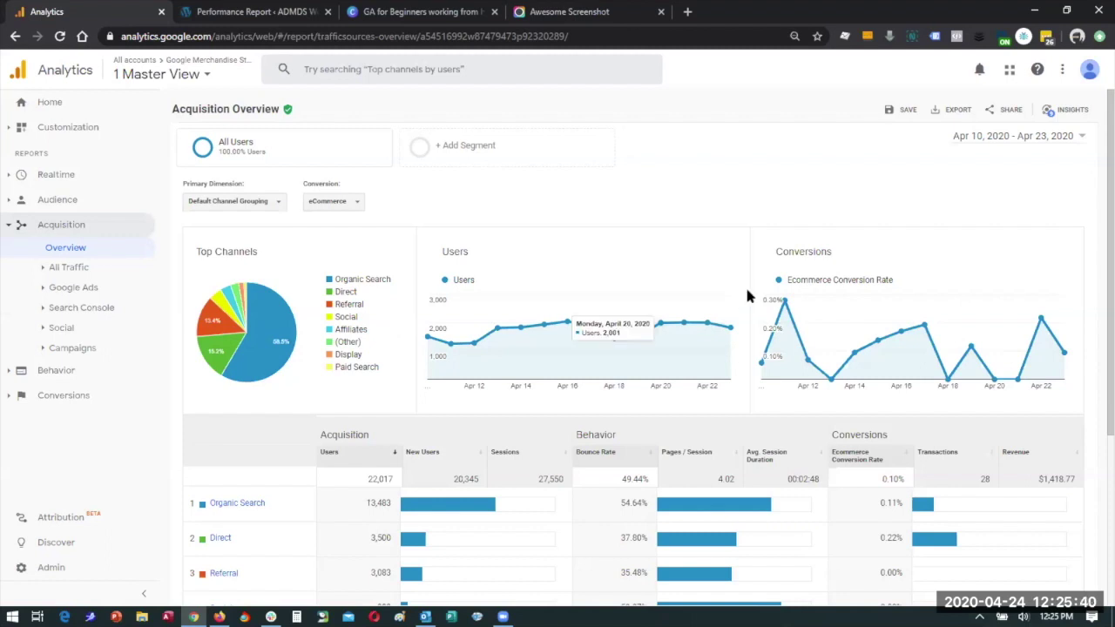
Scroll down the channel table and expand the Behavior reports in the sidebar
{"action": "scroll", "coordinate": [1096, 288], "scroll_direction": "down", "scroll_amount": 2}
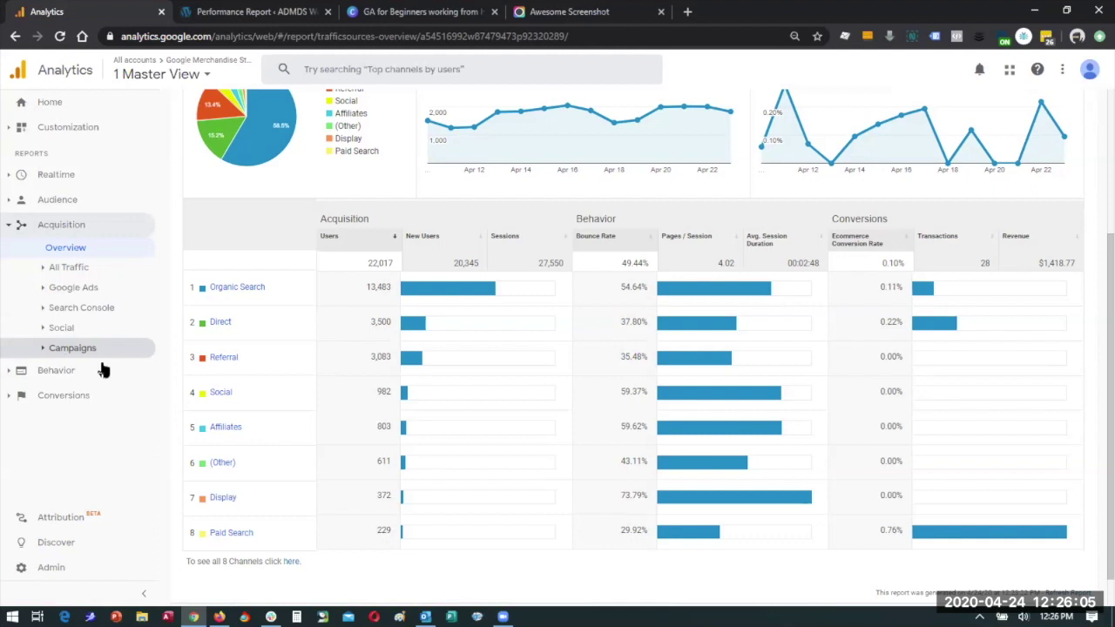
{"action": "left_click", "coordinate": [69, 371]}
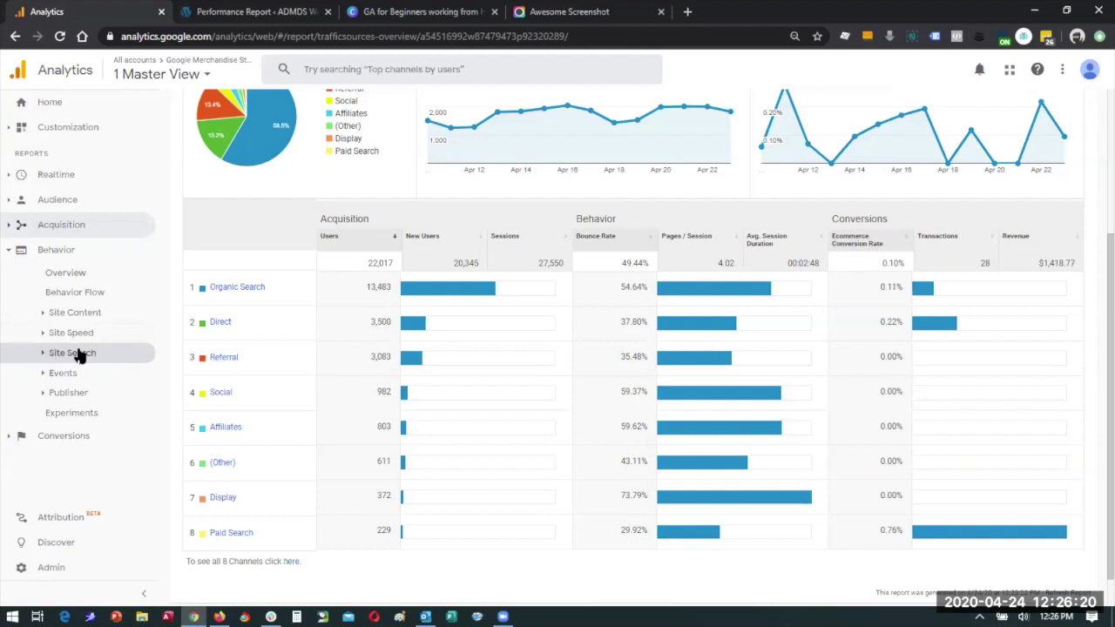
Open the Site Search Overview (one term, 'gopher') and expand Conversions to list Goals, Ecommerce and Multi-Channel Funnels
{"action": "left_click", "coordinate": [79, 353]}
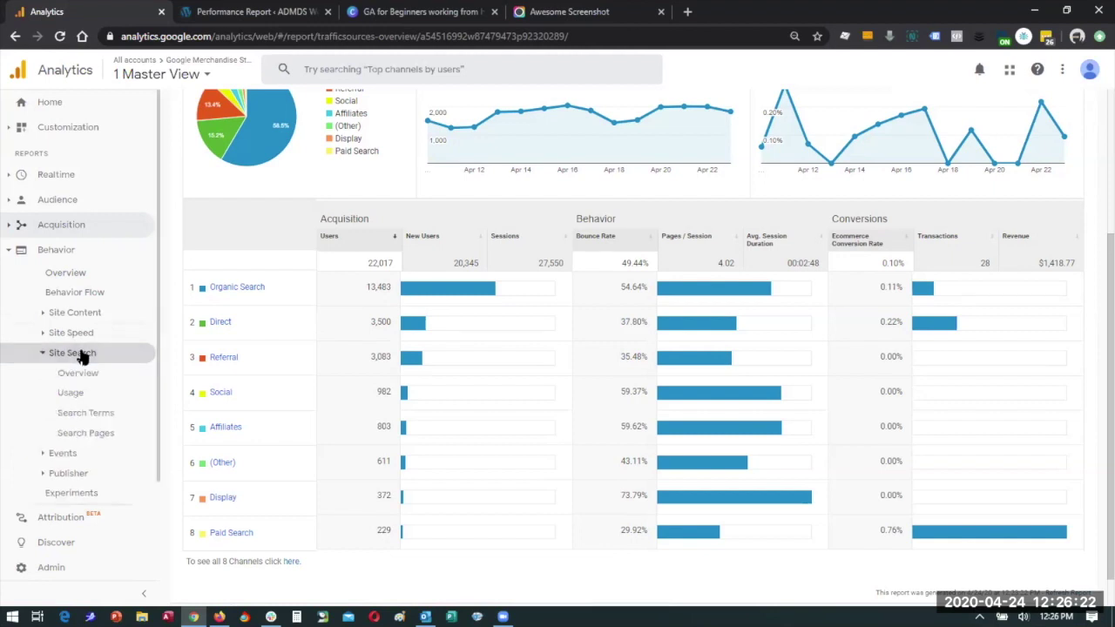
{"action": "left_click", "coordinate": [85, 373]}
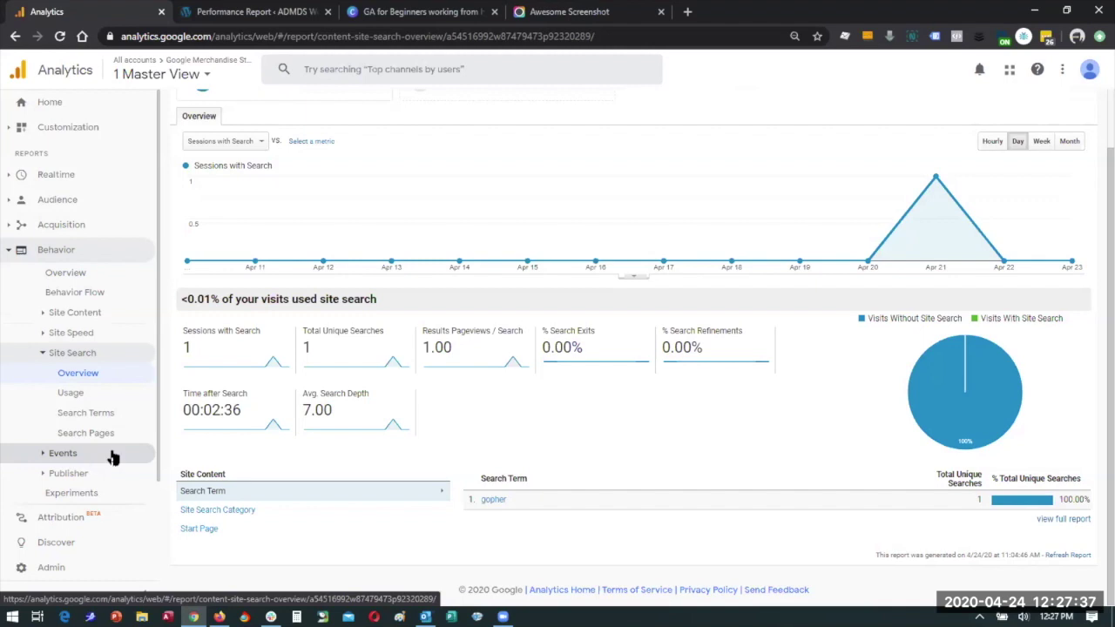
{"action": "scroll", "coordinate": [155, 451], "scroll_direction": "down", "scroll_amount": 1}
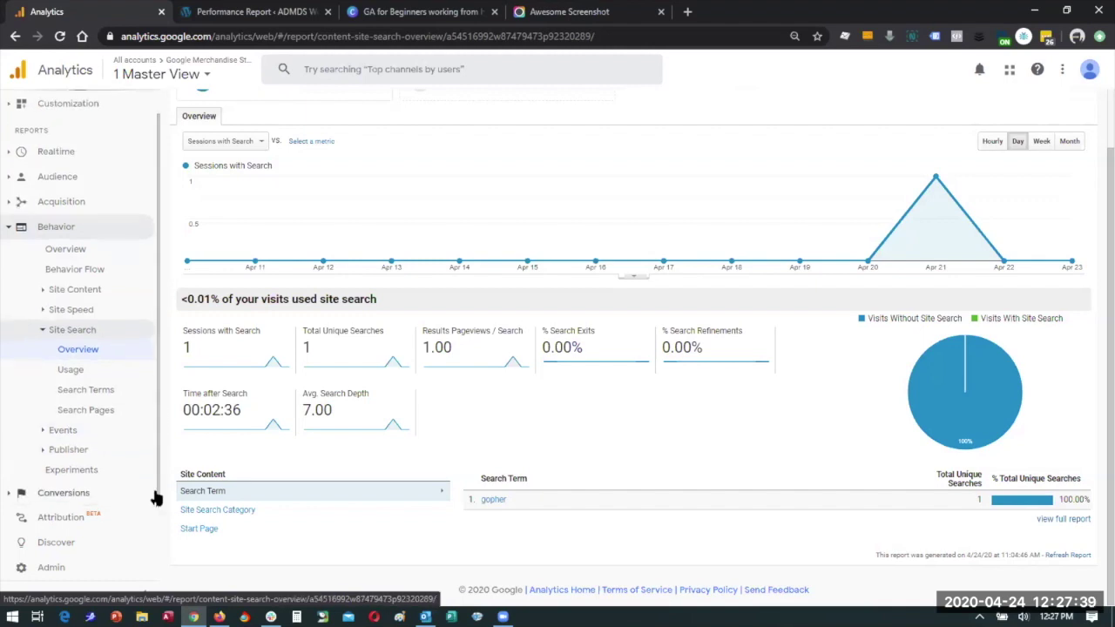
{"action": "left_click", "coordinate": [78, 495]}
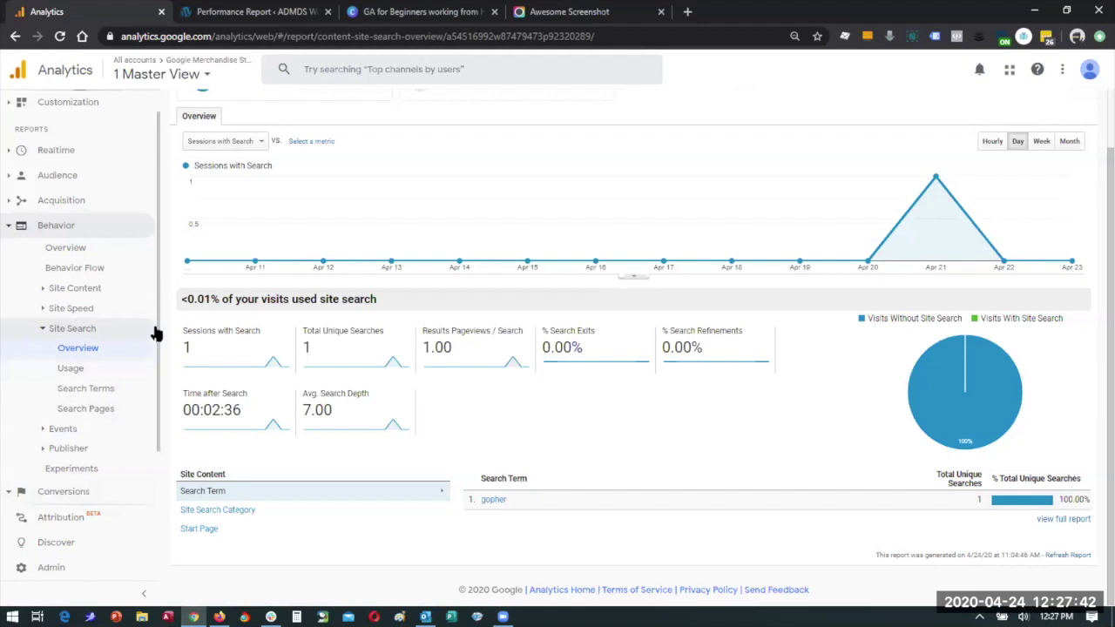
{"action": "left_click_drag", "start_coordinate": [157, 347], "coordinate": [159, 366]}
{"action": "scroll", "coordinate": [155, 435], "scroll_direction": "down", "scroll_amount": 2}
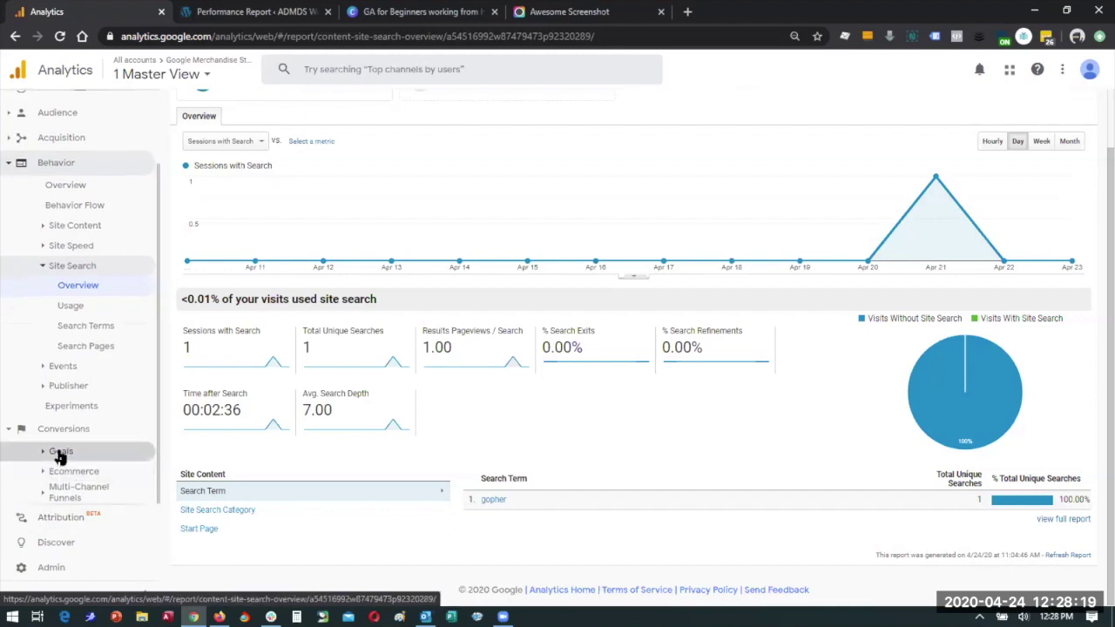
Open the Goals Overview showing 2,781 completions, 10.09% conversion rate and 48.69% abandonment
{"action": "left_click", "coordinate": [64, 454]}
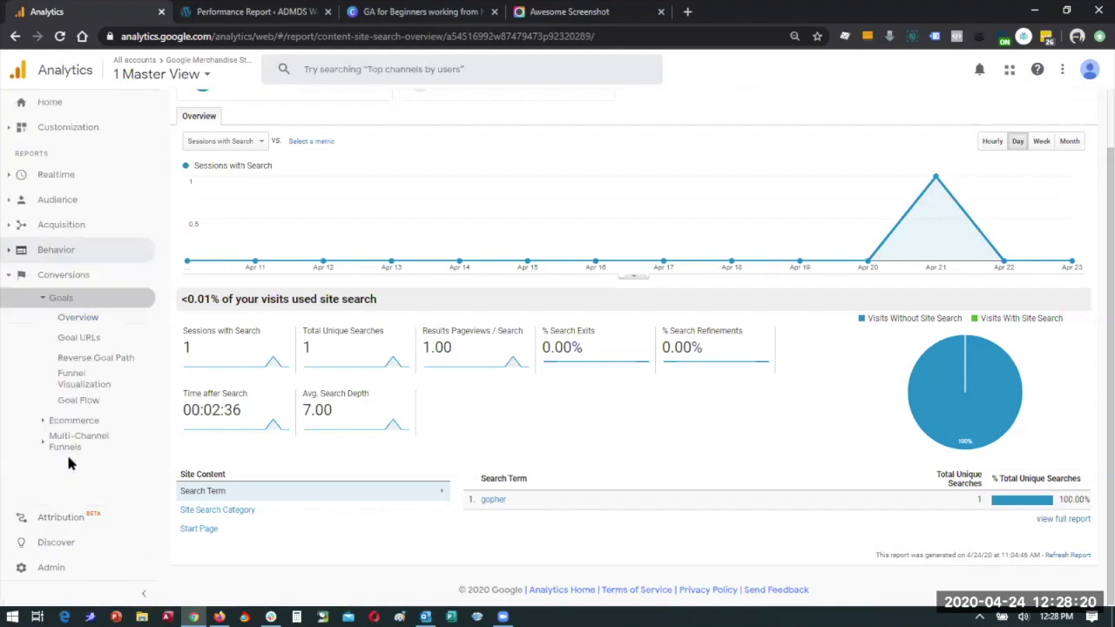
{"action": "left_click", "coordinate": [71, 320]}
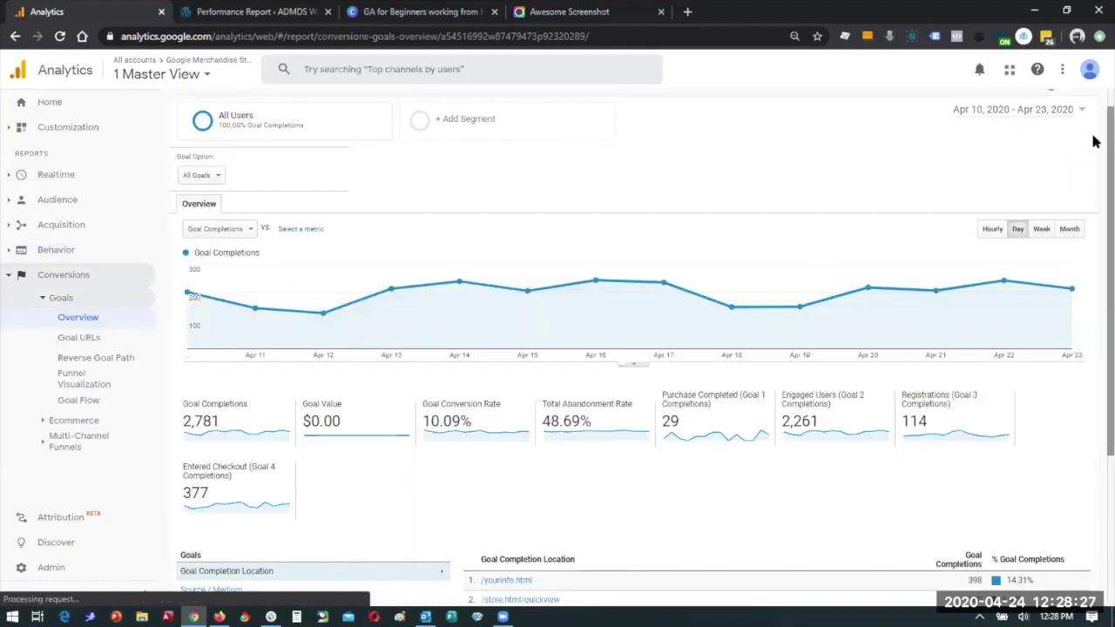
{"action": "scroll", "coordinate": [1095, 181], "scroll_direction": "down", "scroll_amount": 2}
{"action": "scroll", "coordinate": [1095, 269], "scroll_direction": "up", "scroll_amount": 1}
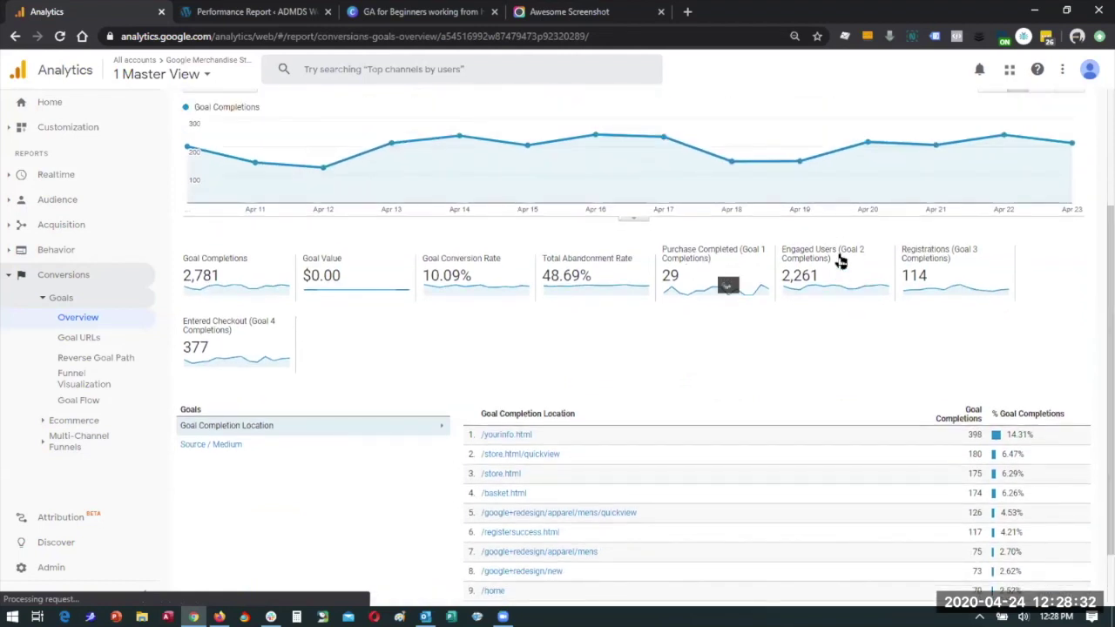
{"action": "mouse_move", "coordinate": [836, 266]}
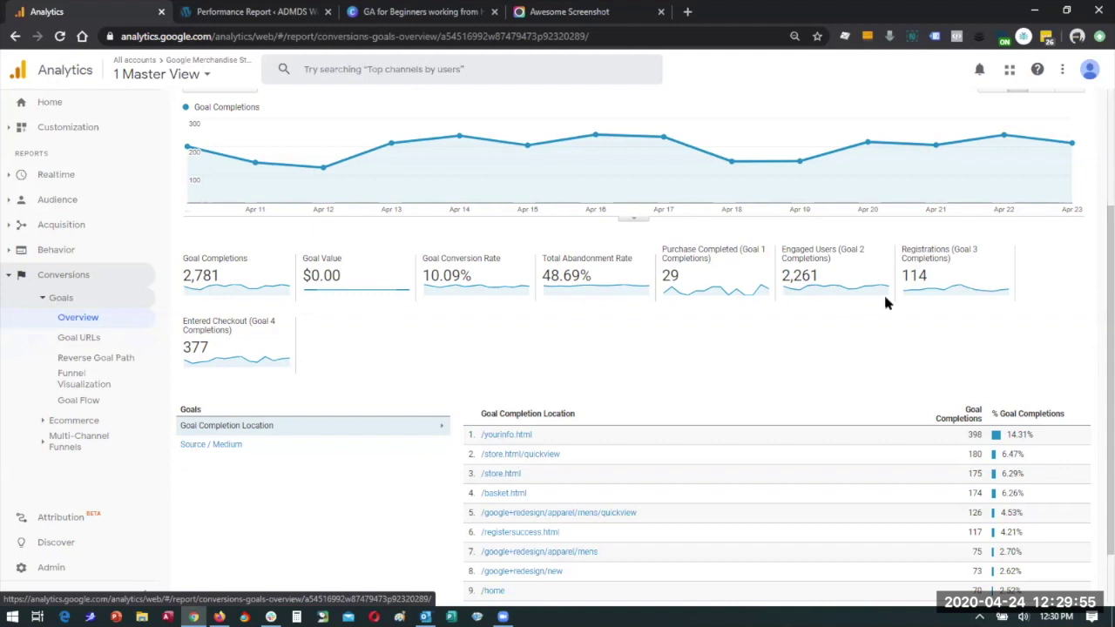
{"action": "scroll", "coordinate": [1096, 314], "scroll_direction": "up", "scroll_amount": 2}
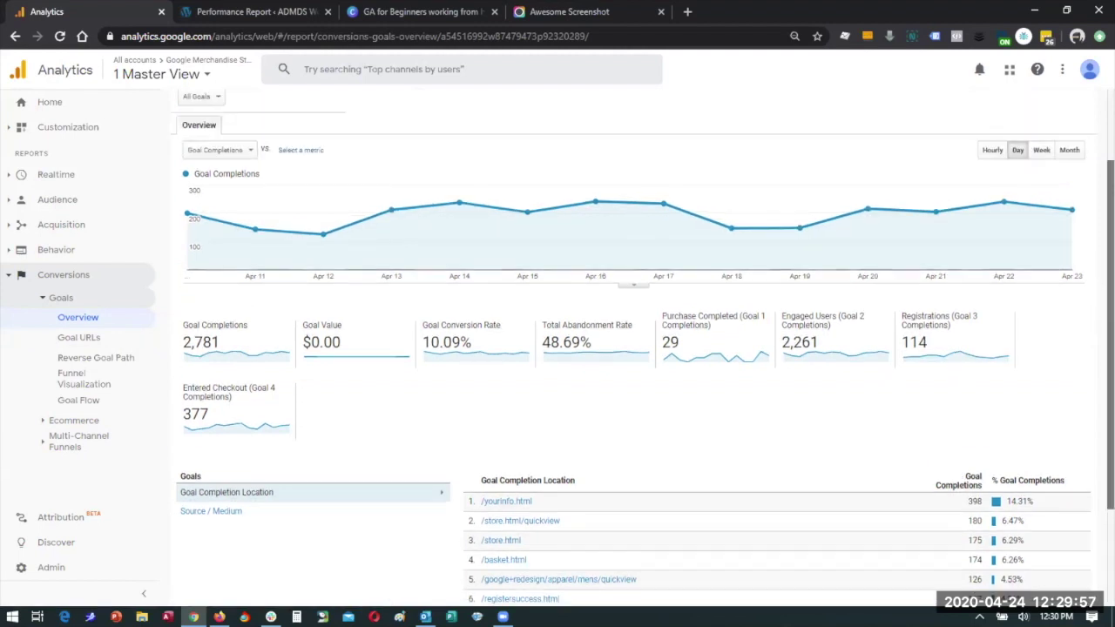
Flip through the webinar slide deck past the poll and back to the agenda slide
{"action": "left_click", "coordinate": [382, 15]}
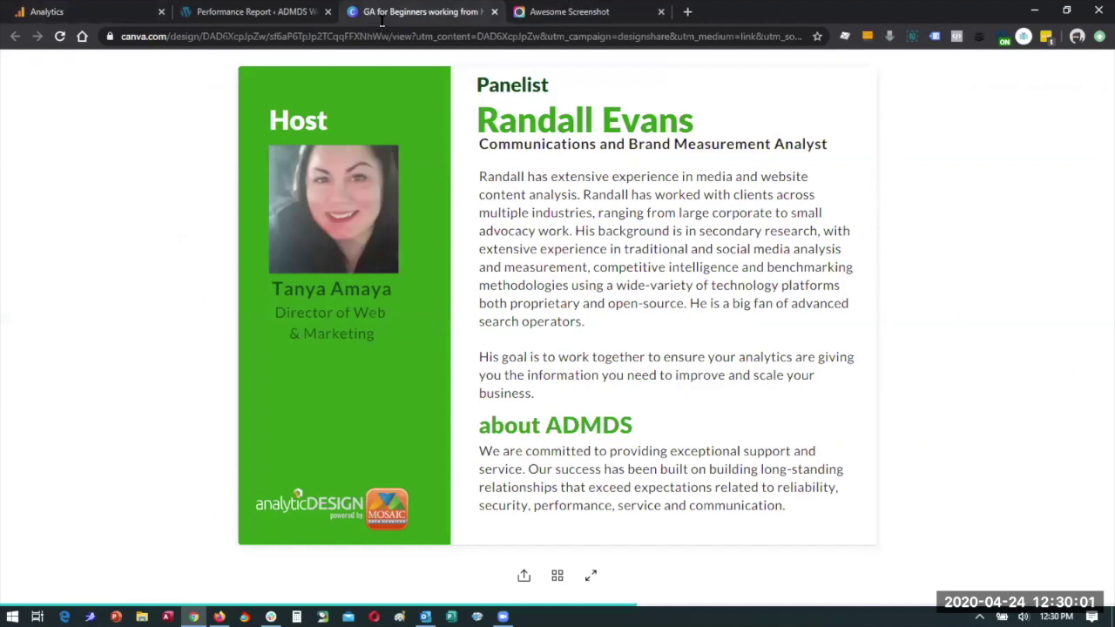
{"action": "left_click", "coordinate": [555, 189]}
{"action": "left_click", "coordinate": [555, 188]}
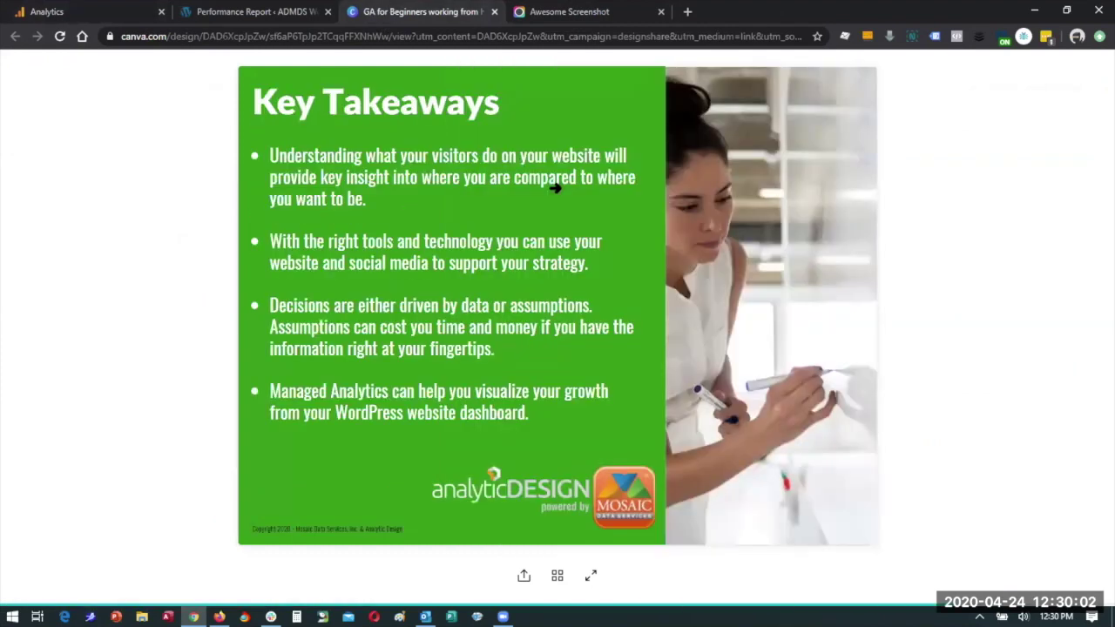
{"action": "left_click", "coordinate": [555, 188]}
{"action": "left_click", "coordinate": [555, 188]}
{"action": "left_click", "coordinate": [555, 188]}
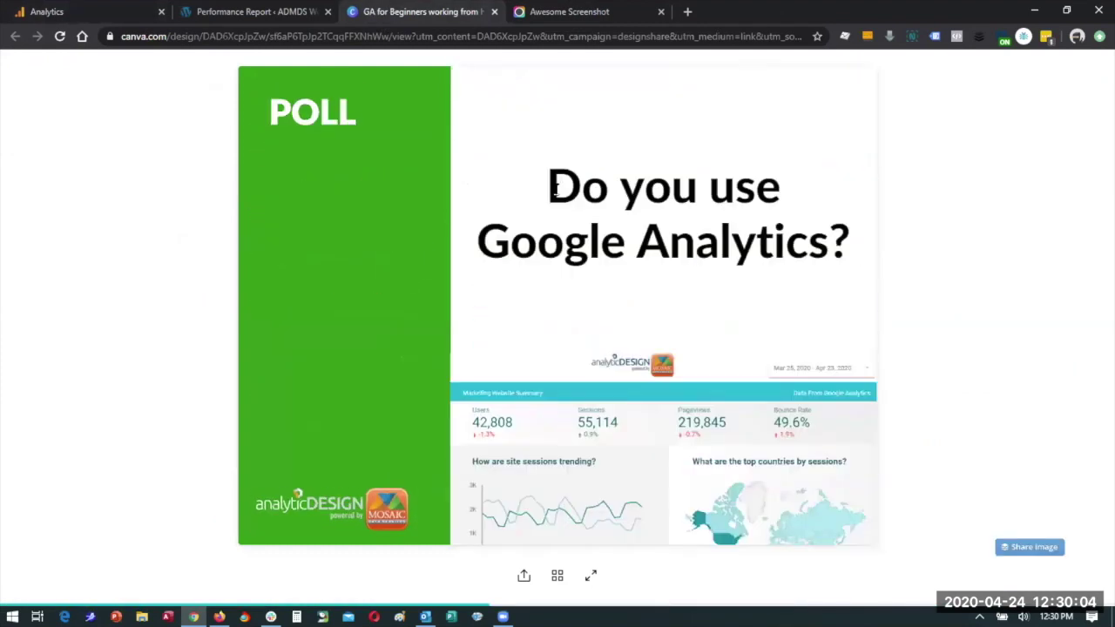
{"action": "key", "text": "Left"}
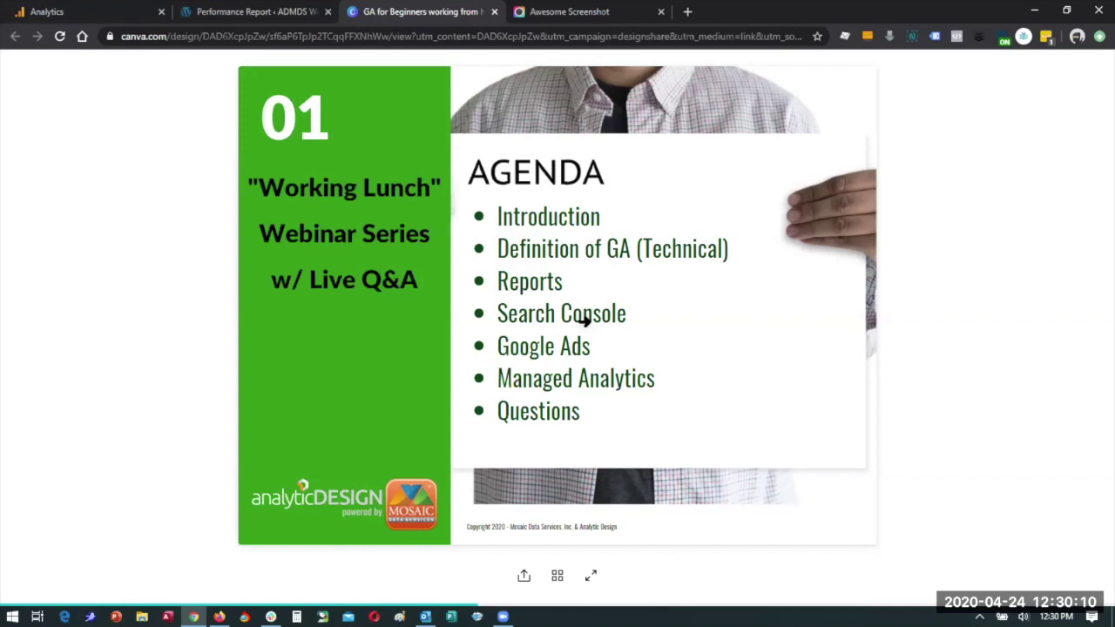
Back in Analytics, open Acquisition > Search Console > Landing Pages, which requires Search Console integration
{"action": "left_click", "coordinate": [96, 8]}
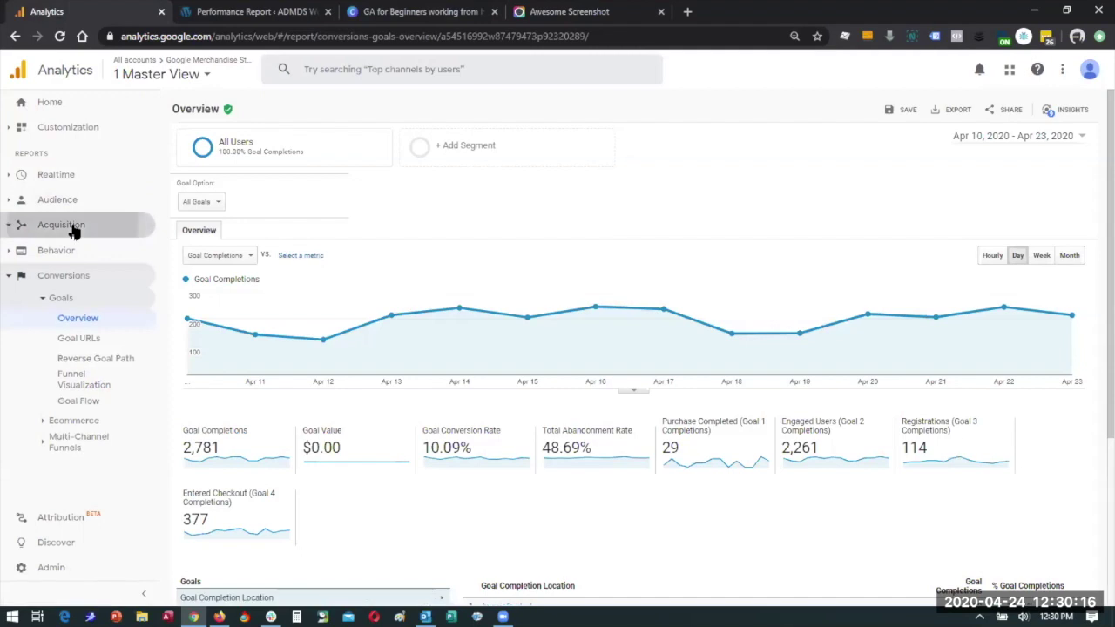
{"action": "left_click", "coordinate": [74, 227]}
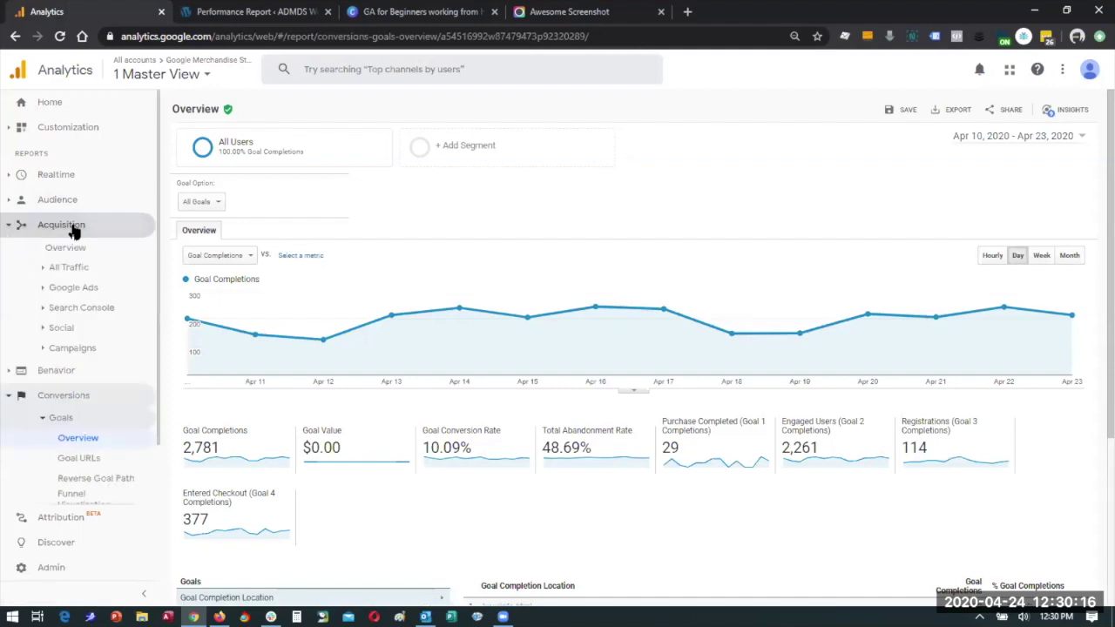
{"action": "left_click", "coordinate": [82, 310]}
{"action": "left_click", "coordinate": [87, 331]}
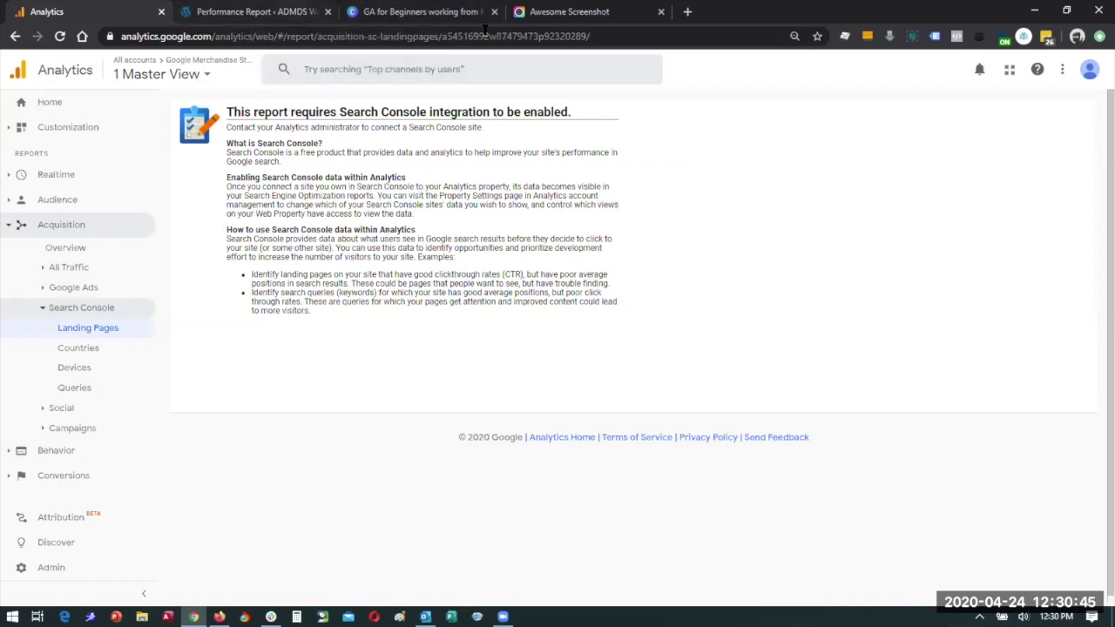
Show the saved Search Console Performance screenshot, then return to the webinar agenda slide
{"action": "left_click", "coordinate": [548, 15]}
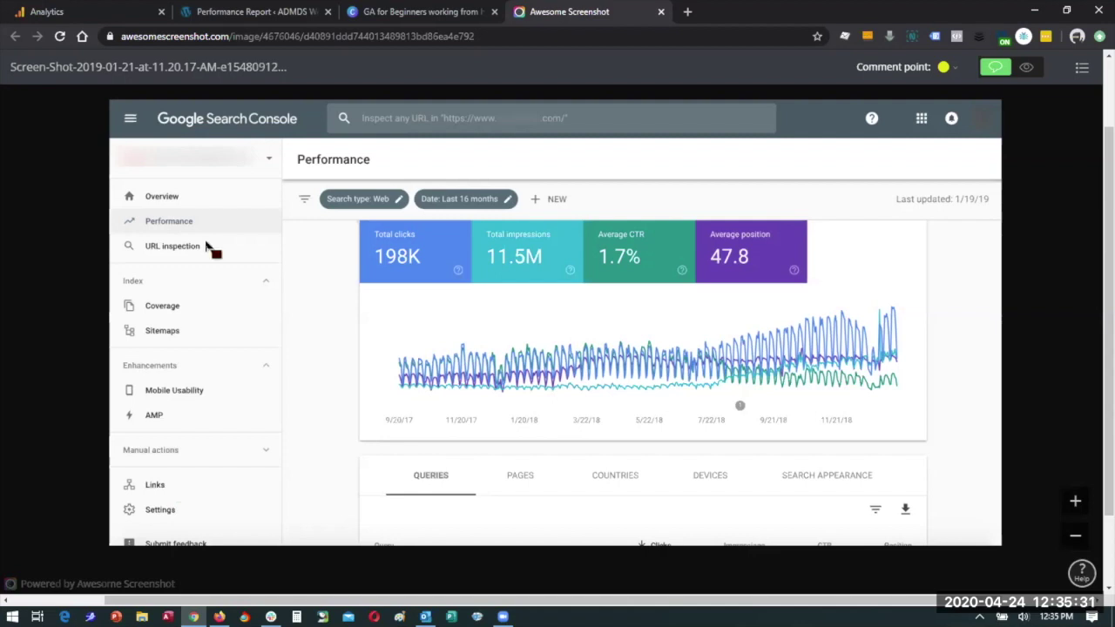
{"action": "left_click", "coordinate": [412, 14]}
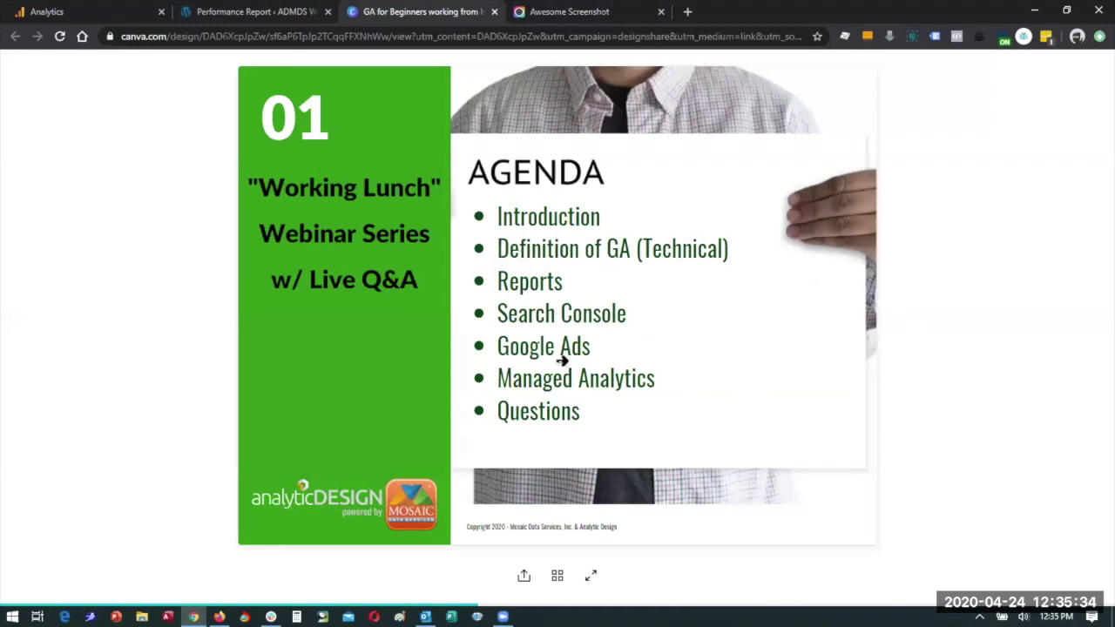
Switch from the Canva agenda slide back to the Google Analytics reports tab
{"action": "left_click", "coordinate": [50, 11]}
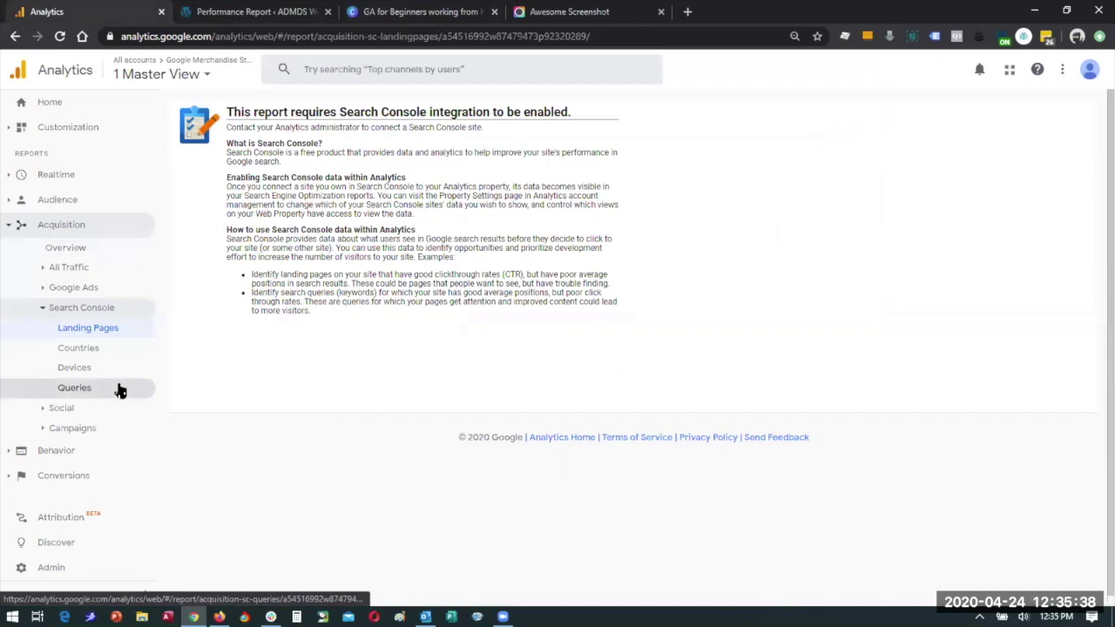
Review the Google Ads Accounts report, then go back to the Canva agenda slide
{"action": "left_click", "coordinate": [81, 289]}
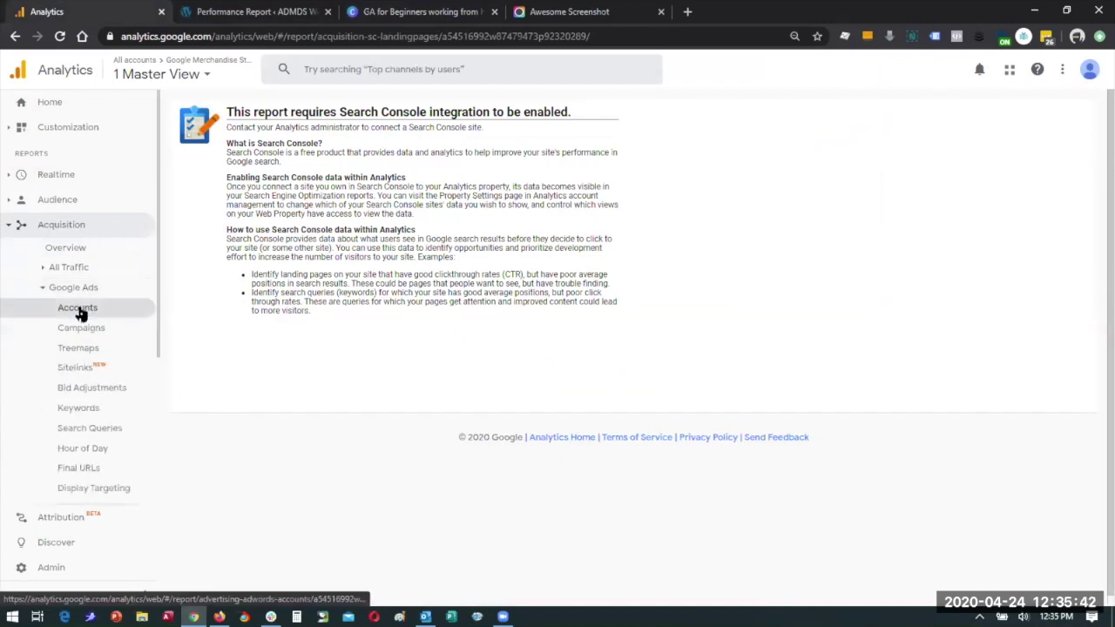
{"action": "left_click", "coordinate": [79, 312]}
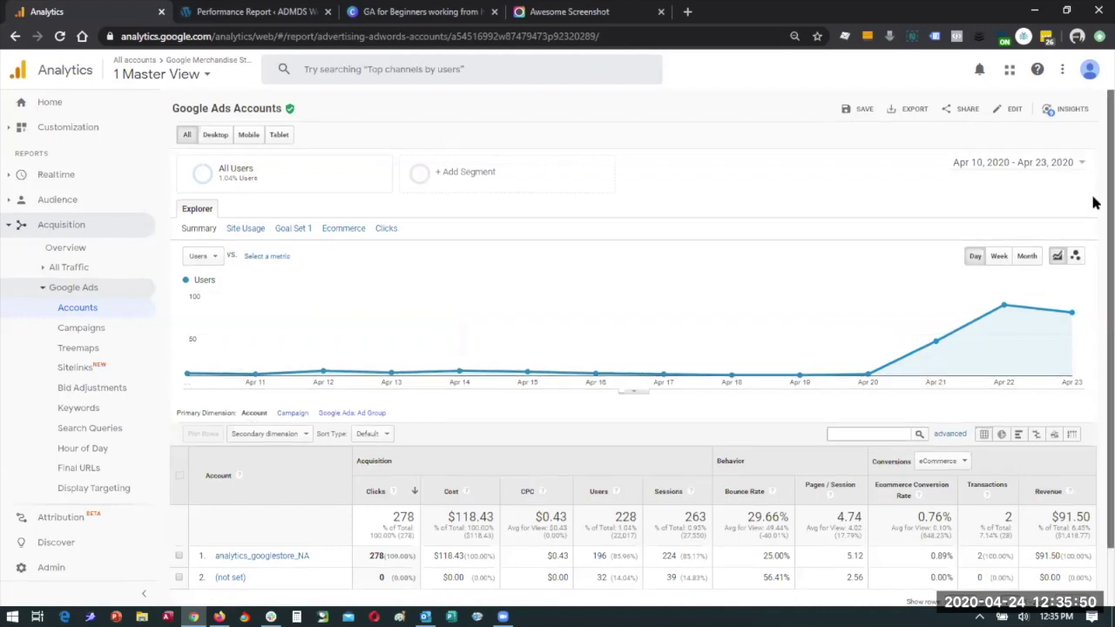
{"action": "scroll", "coordinate": [1095, 203], "scroll_direction": "down", "scroll_amount": 1}
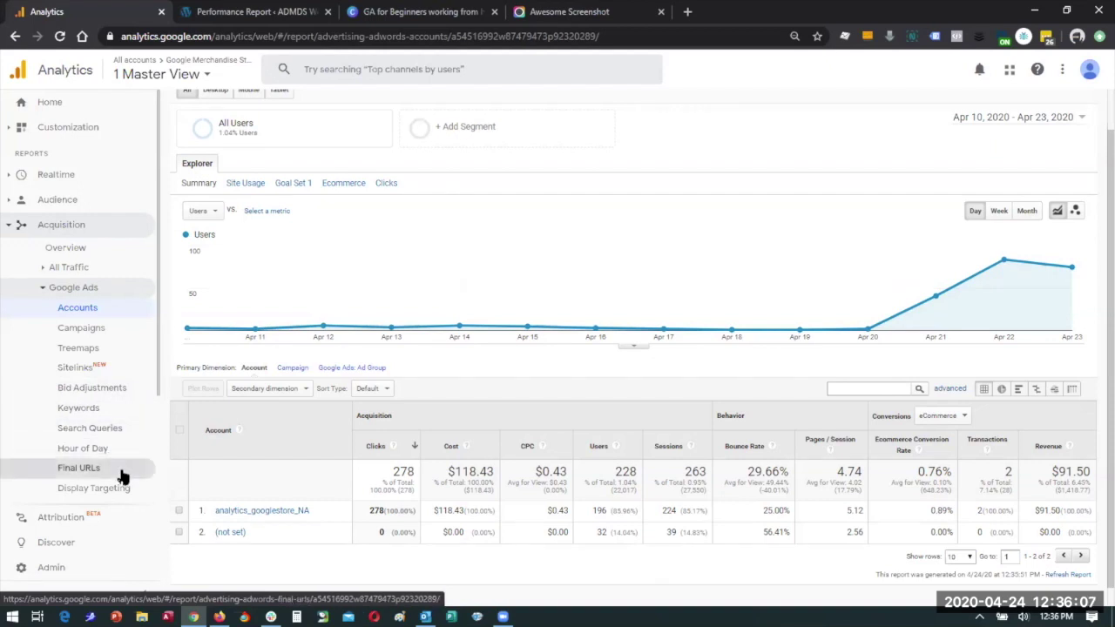
{"action": "scroll", "coordinate": [154, 396], "scroll_direction": "down", "scroll_amount": 3}
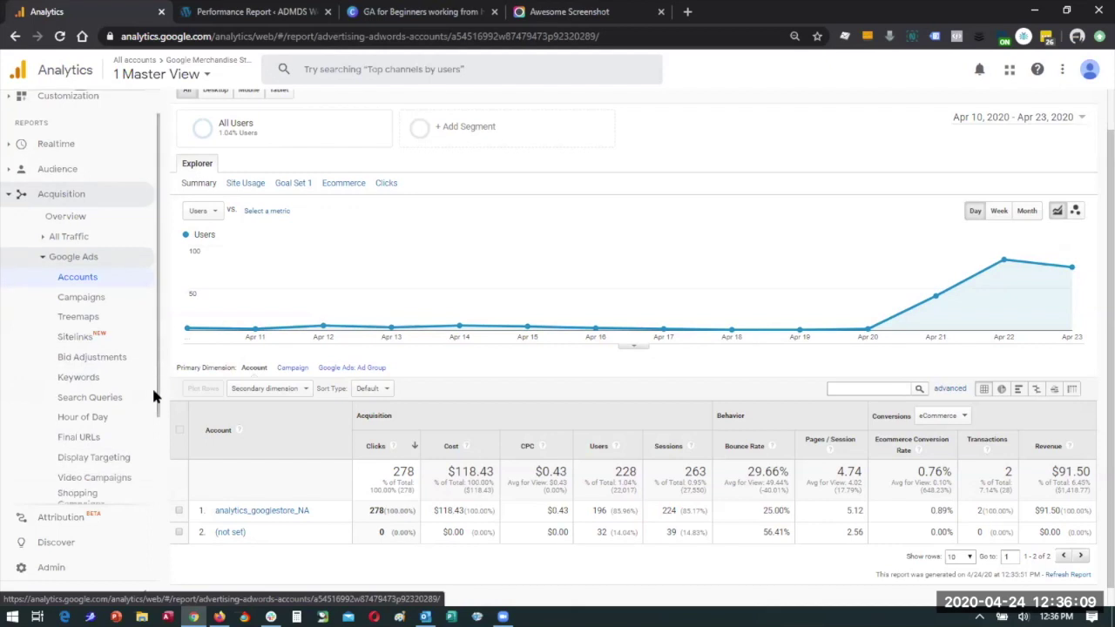
{"action": "scroll", "coordinate": [153, 397], "scroll_direction": "down", "scroll_amount": 3}
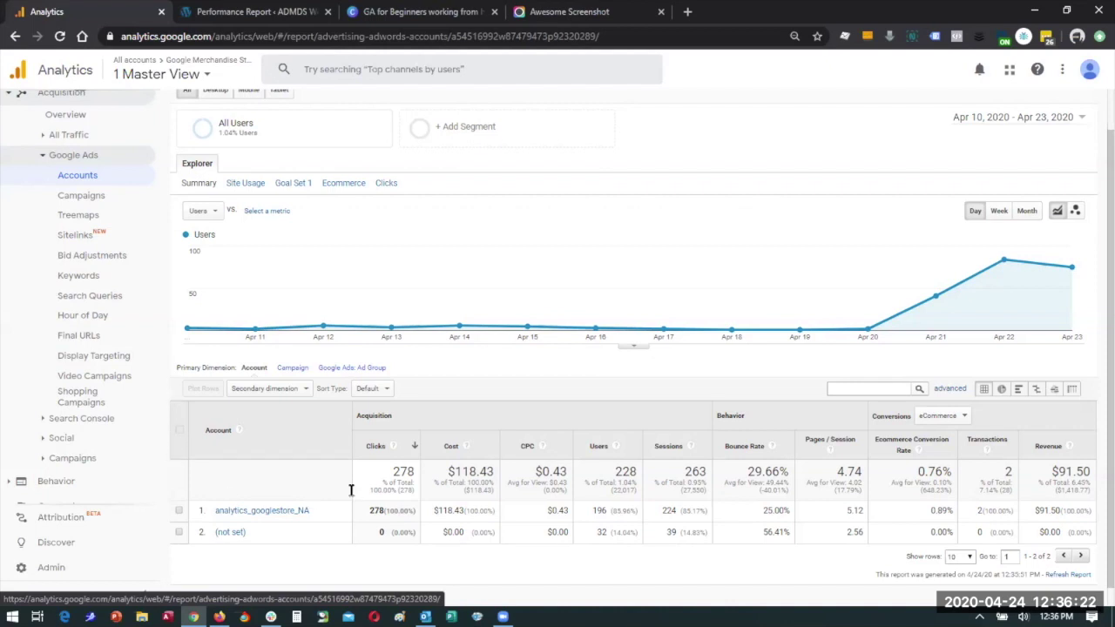
{"action": "left_click", "coordinate": [261, 12]}
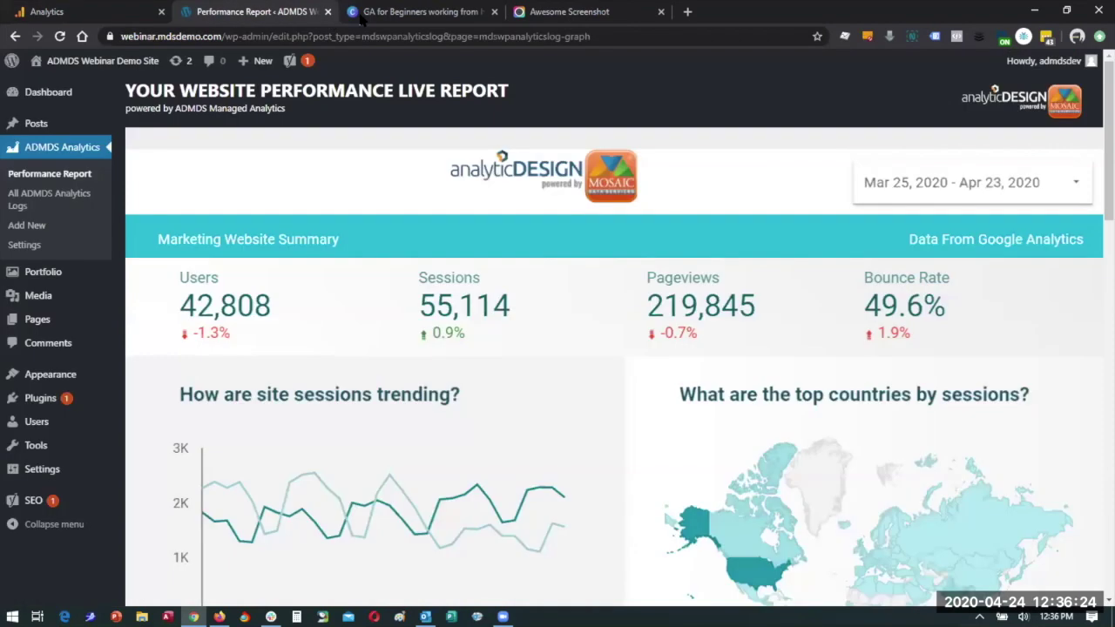
{"action": "left_click", "coordinate": [384, 12]}
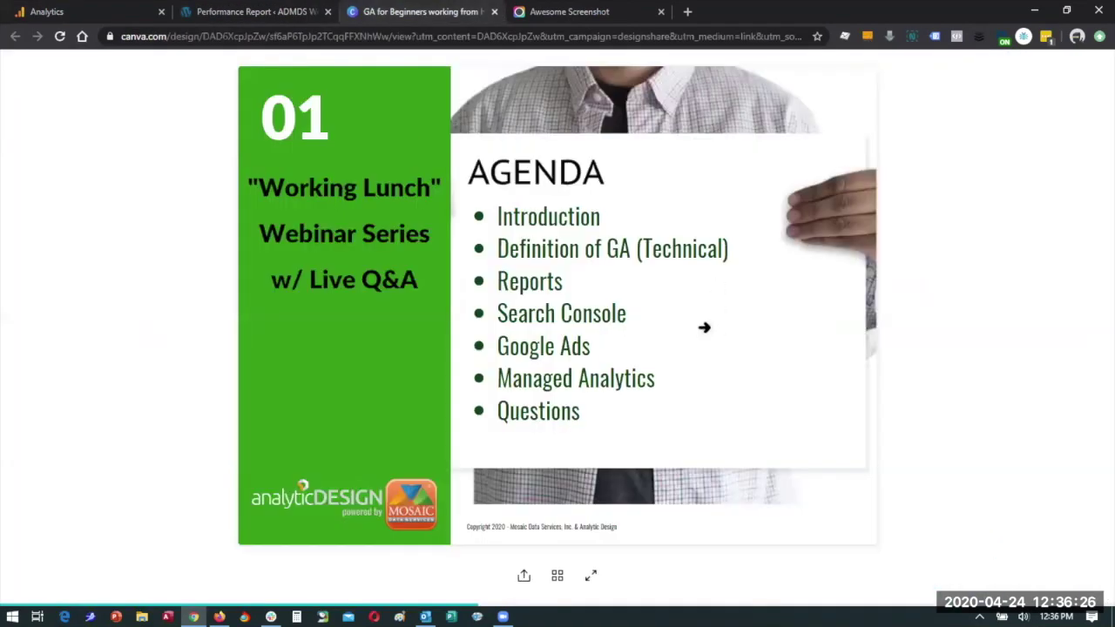